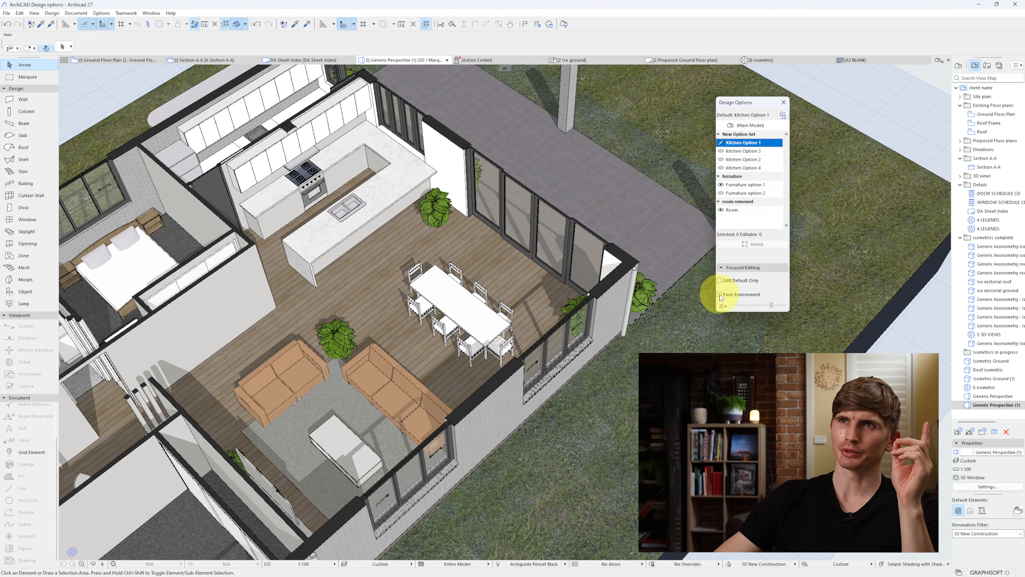
Step: Preview Kitchen Option 3 and then Kitchen Option 2 in the 3D model
{"action": "left_click", "coordinate": [742, 151]}
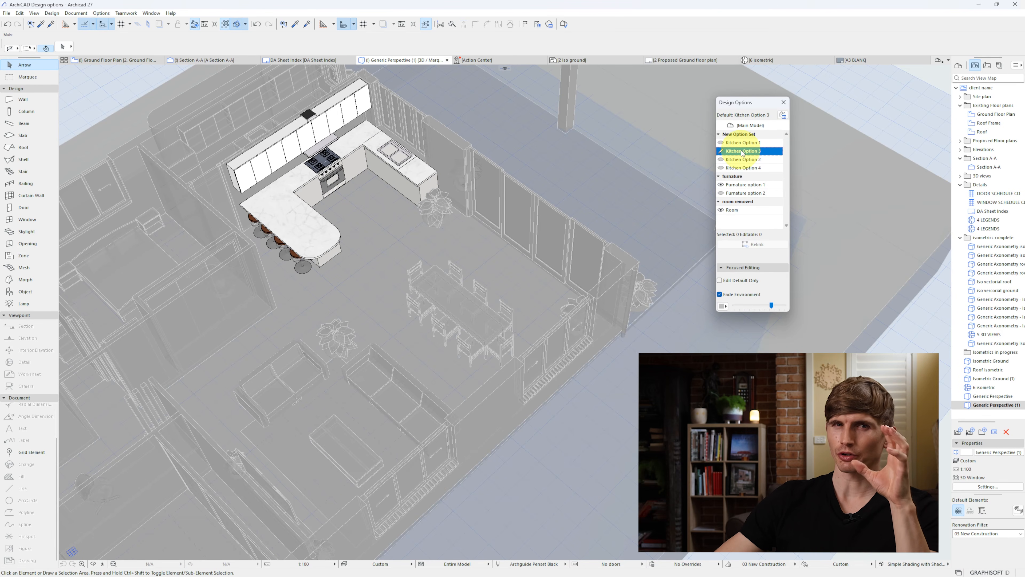
{"action": "left_click", "coordinate": [742, 159]}
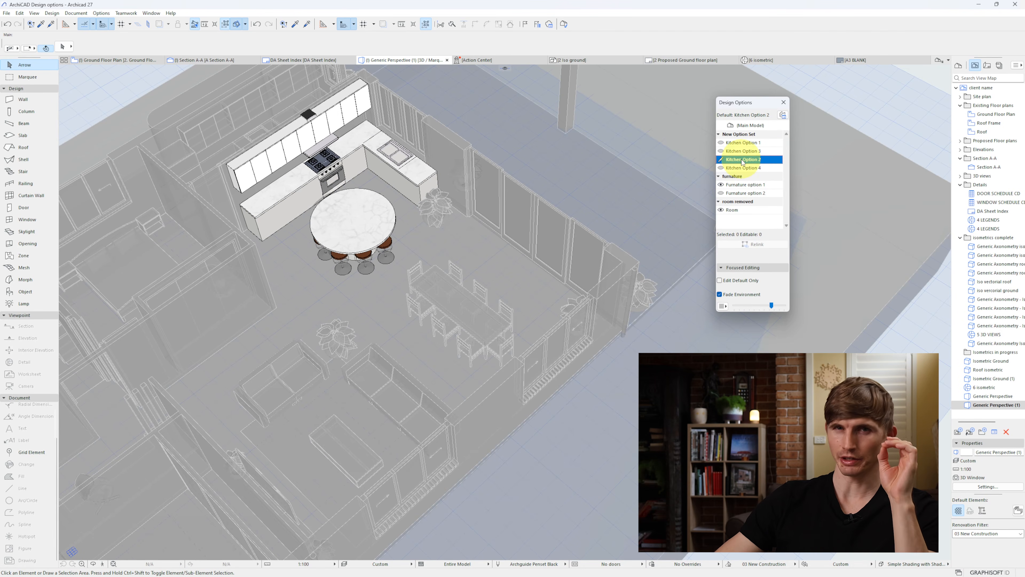
{"action": "left_click", "coordinate": [720, 305]}
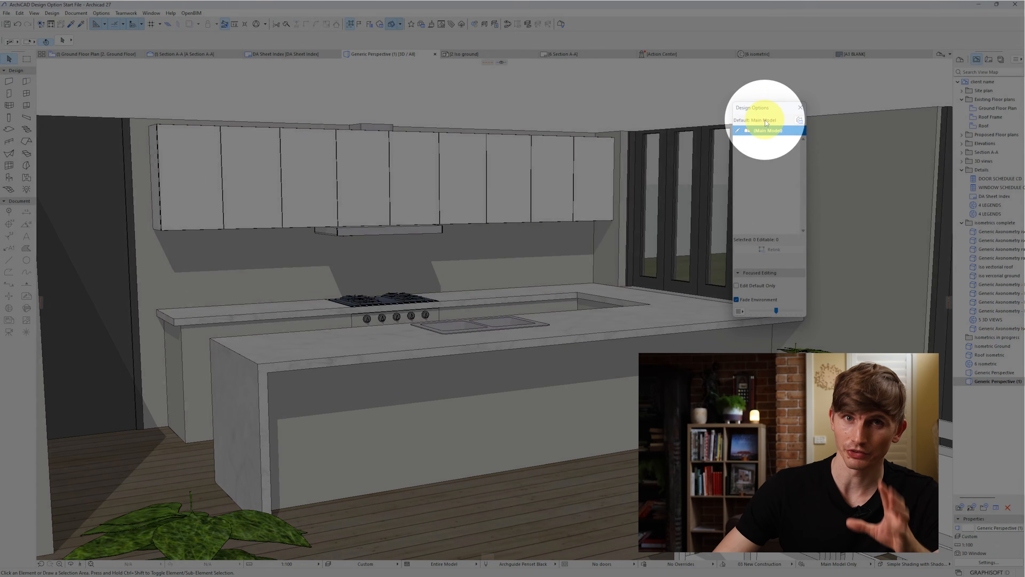
Step: Bring up the Design Options palette
{"action": "left_click", "coordinate": [151, 13]}
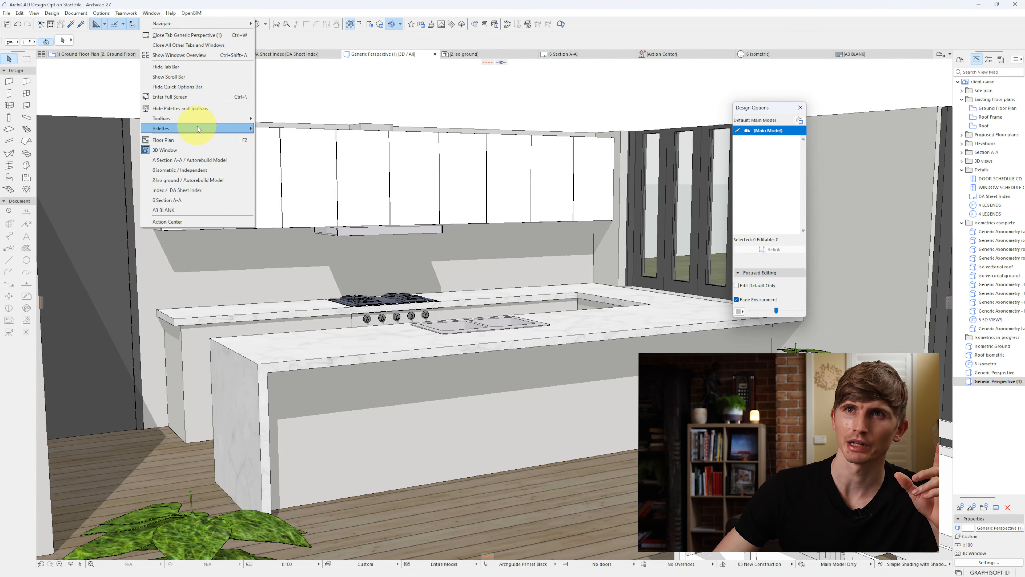
{"action": "mouse_move", "coordinate": [197, 128]}
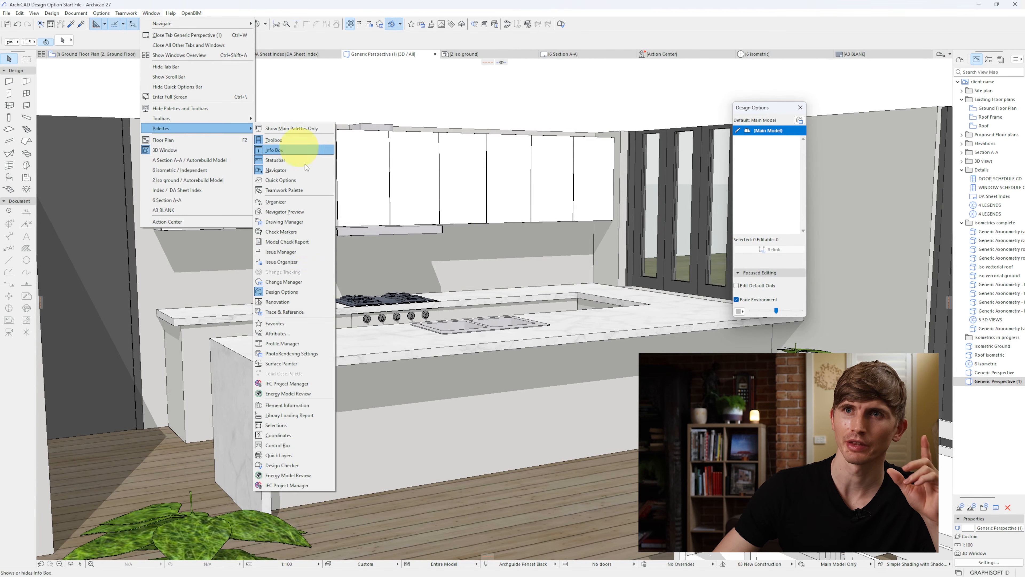
{"action": "left_click", "coordinate": [296, 292]}
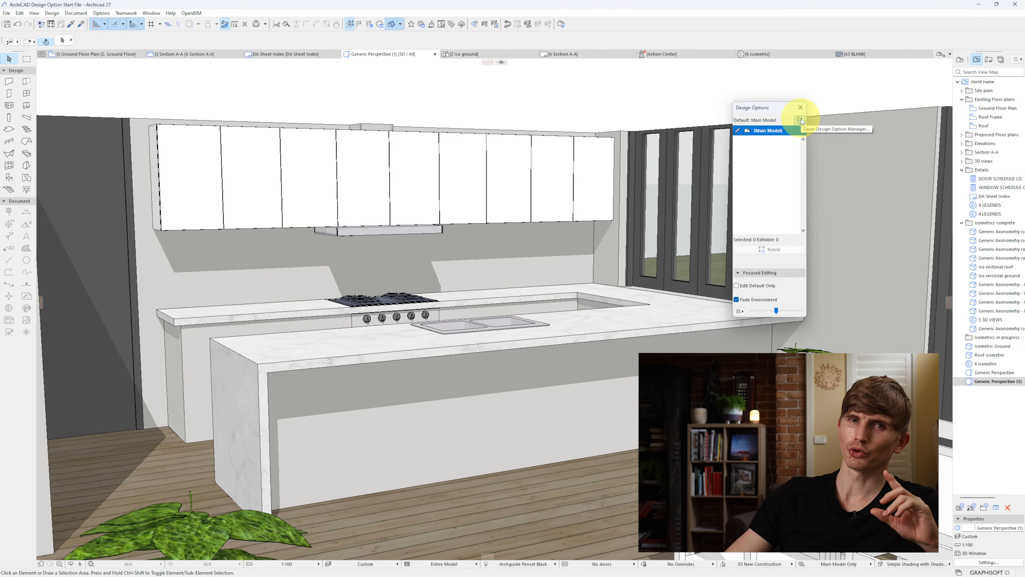
Step: Create a design option named "Kitchen option 1" in a new option set using the Design Option Manager
{"action": "left_click", "coordinate": [800, 120]}
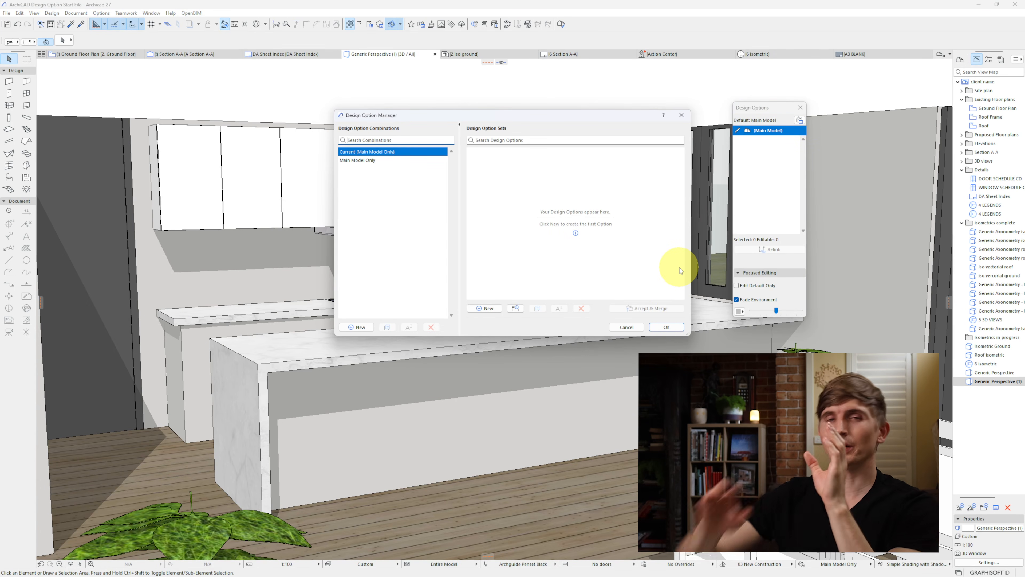
{"action": "left_click", "coordinate": [488, 308]}
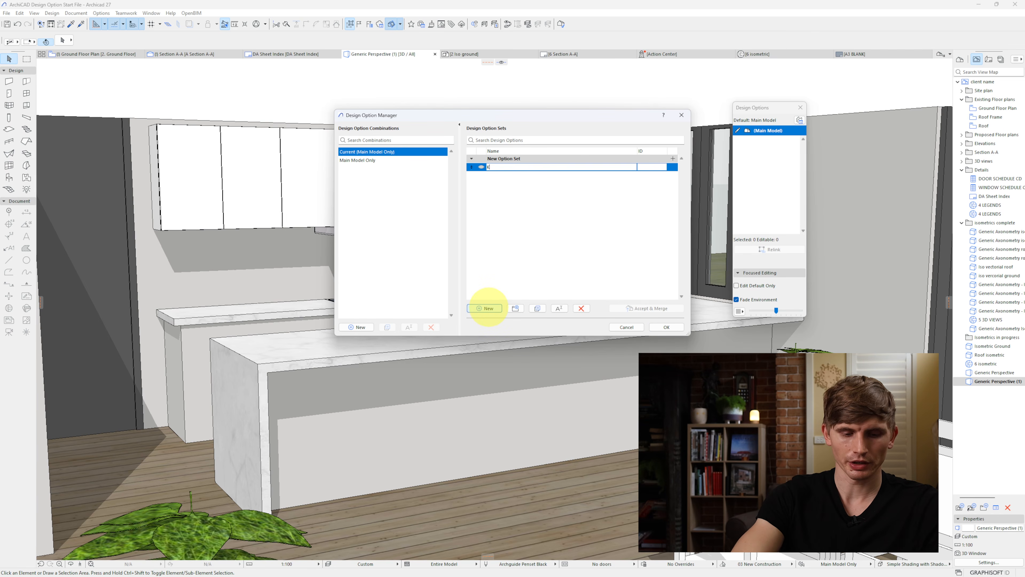
{"action": "left_click", "coordinate": [667, 327]}
Step: Relink the kitchen's countertop, base and end slabs, overhead cabinets, rangehood and cooker from the main model to Kitchen option 1
{"action": "left_click", "coordinate": [614, 327]}
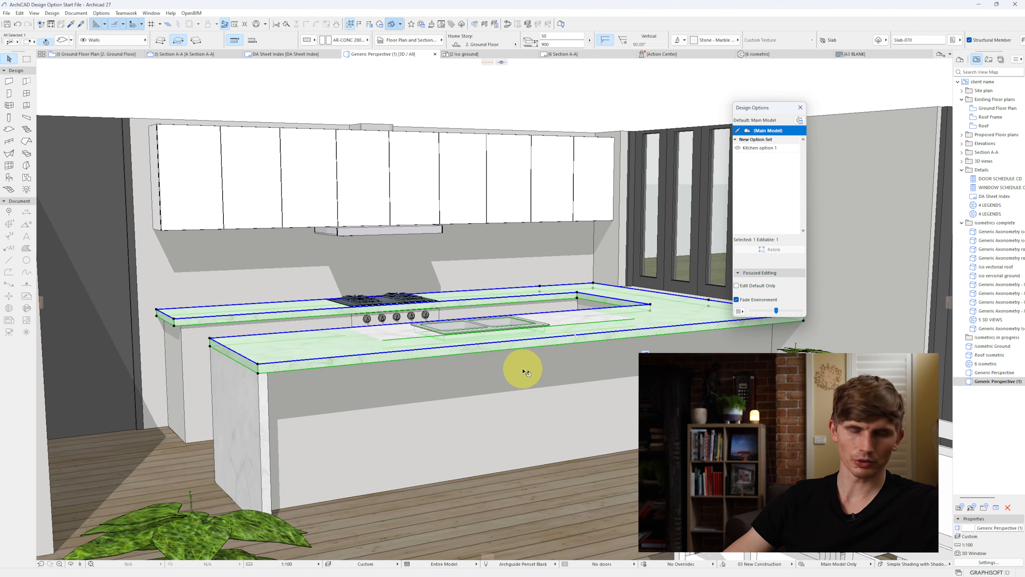
{"action": "left_click", "coordinate": [418, 412], "text": "shift"}
{"action": "left_click", "coordinate": [256, 395], "text": "shift"}
{"action": "left_click", "coordinate": [381, 231], "text": "shift"}
{"action": "left_click", "coordinate": [566, 190], "text": "shift"}
{"action": "left_click", "coordinate": [448, 190], "text": "shift"}
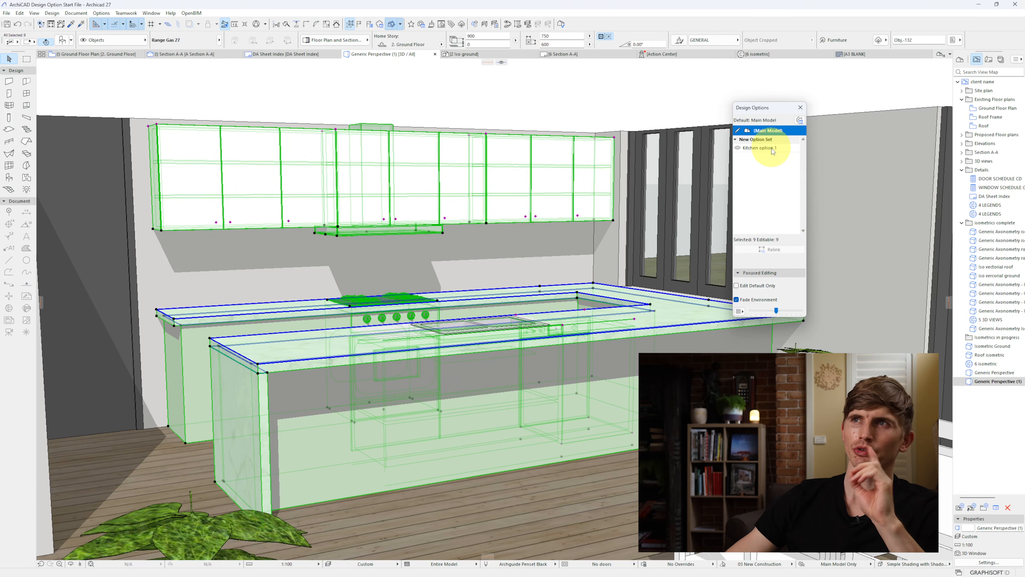
{"action": "left_click", "coordinate": [763, 147]}
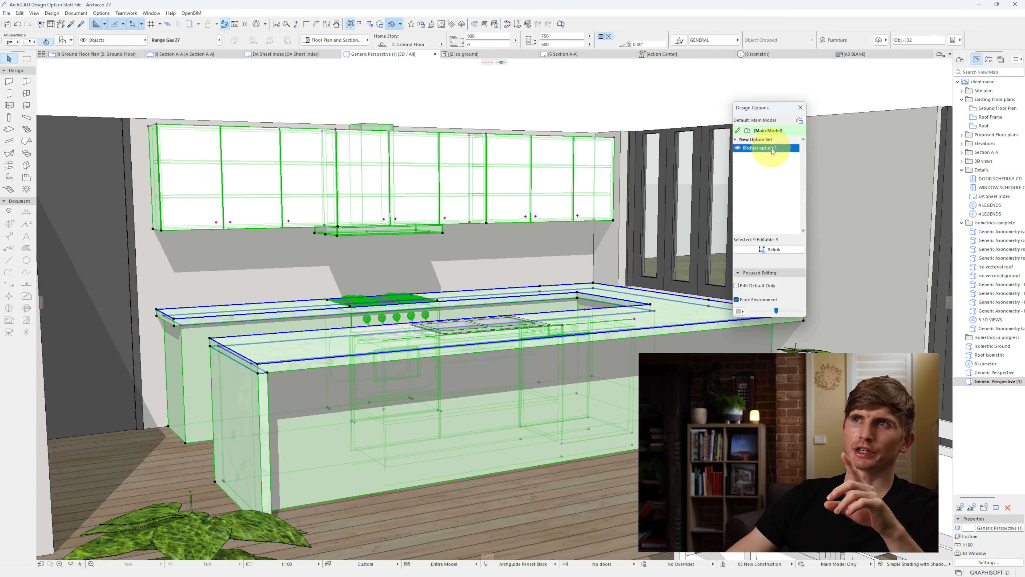
{"action": "left_click", "coordinate": [788, 250]}
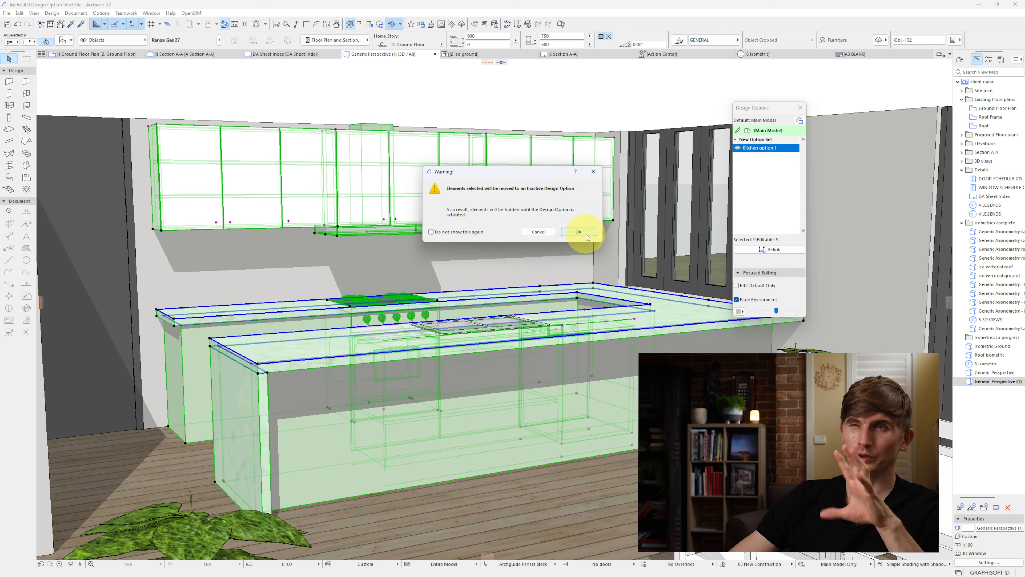
{"action": "left_click", "coordinate": [578, 232]}
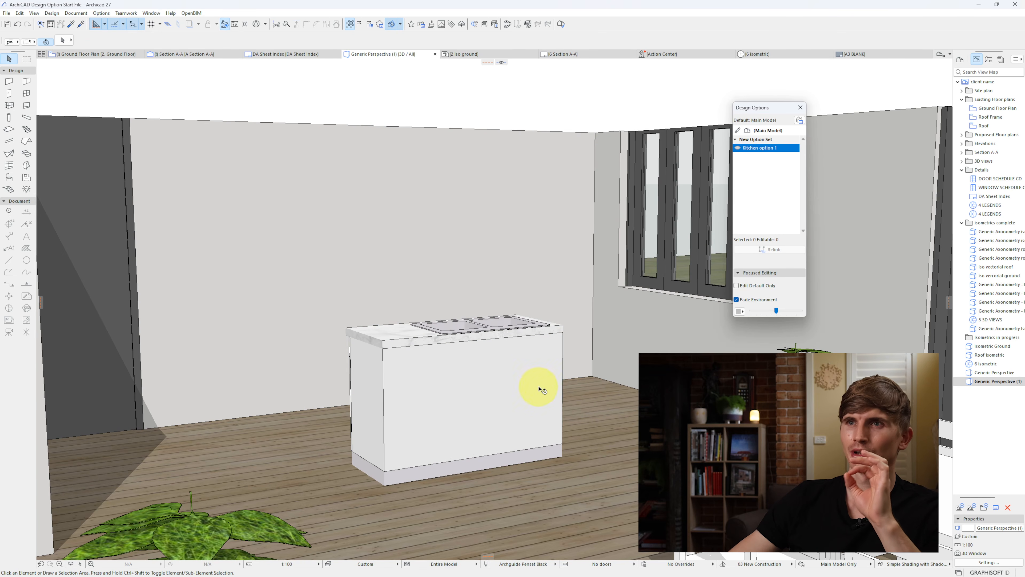
Step: Relink the remaining sink base cabinet to Kitchen option 1 and make that option visible in the model
{"action": "left_click", "coordinate": [525, 362]}
{"action": "left_click", "coordinate": [781, 250]}
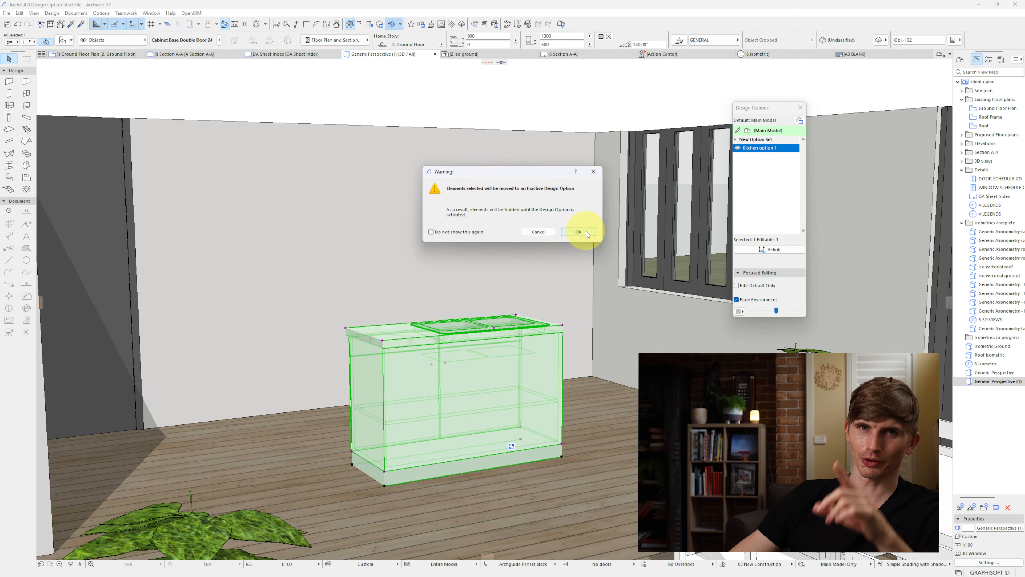
{"action": "left_click", "coordinate": [587, 233]}
{"action": "left_click", "coordinate": [738, 149]}
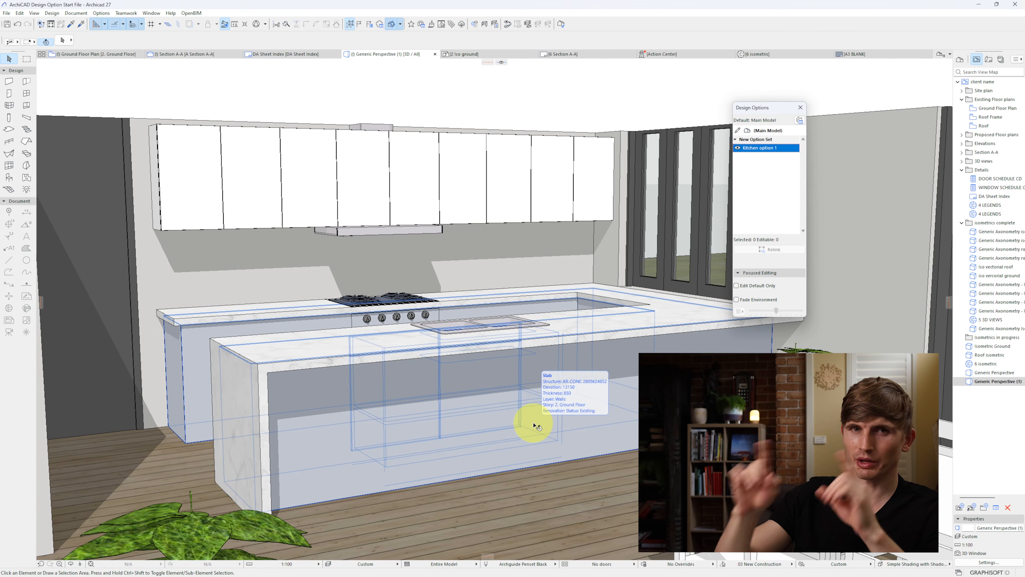
Step: Duplicate Kitchen option 1 together with its linked elements and name the copy "Kitchen option 2"
{"action": "left_click", "coordinate": [799, 119]}
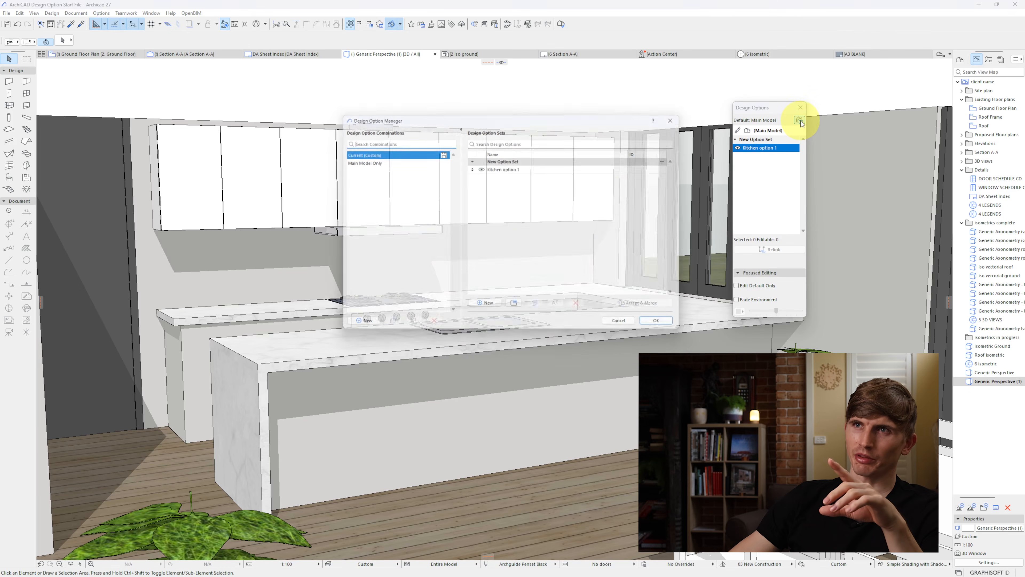
{"action": "left_click", "coordinate": [519, 167]}
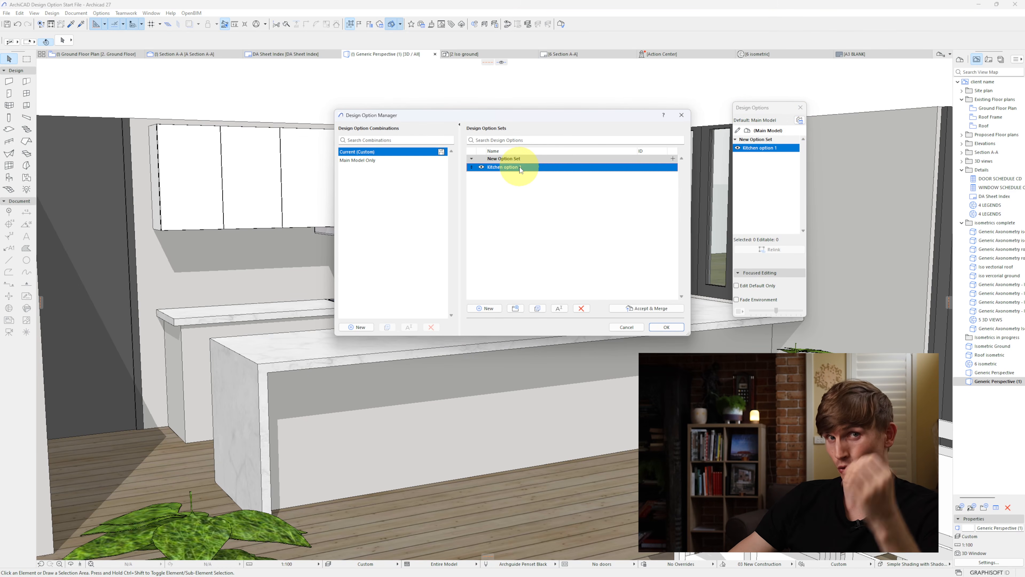
{"action": "left_click", "coordinate": [537, 309]}
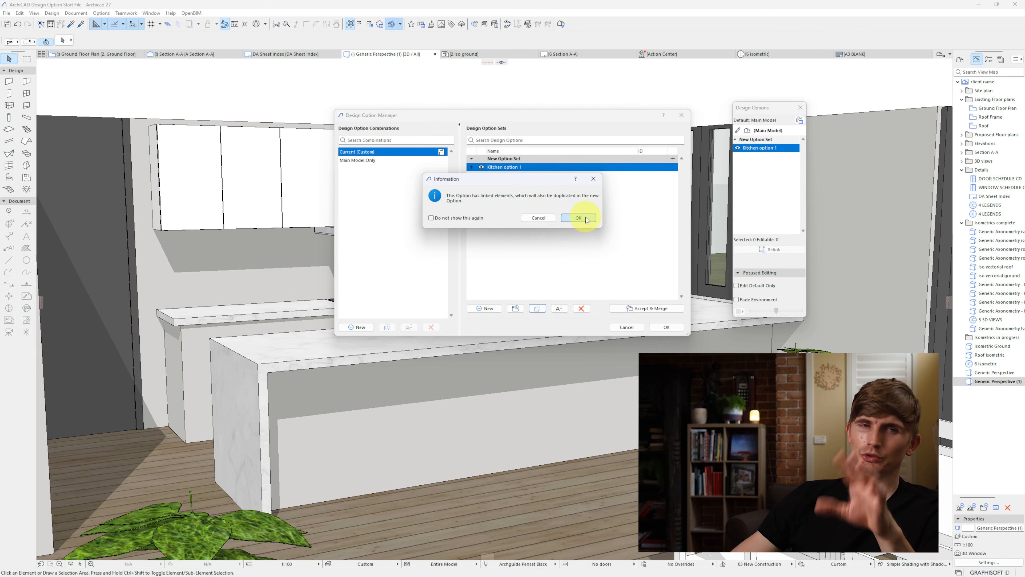
{"action": "left_click", "coordinate": [585, 218]}
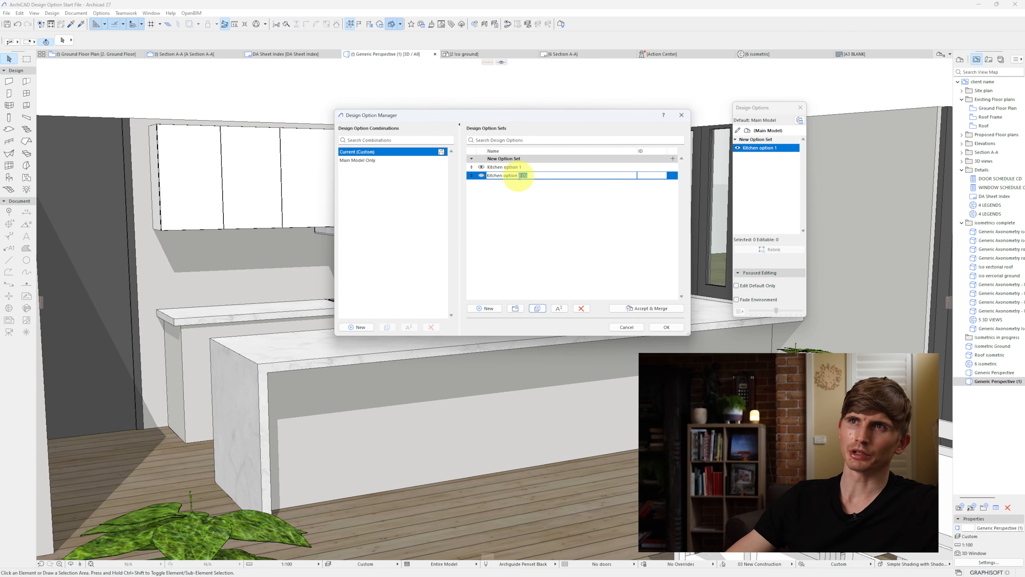
{"action": "type", "text": "2"}
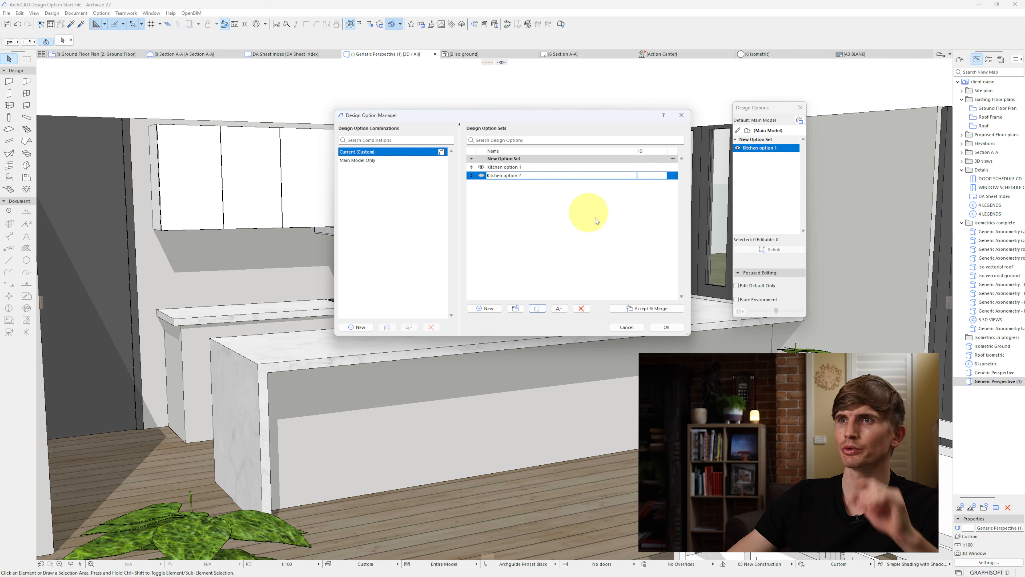
{"action": "left_click", "coordinate": [666, 327]}
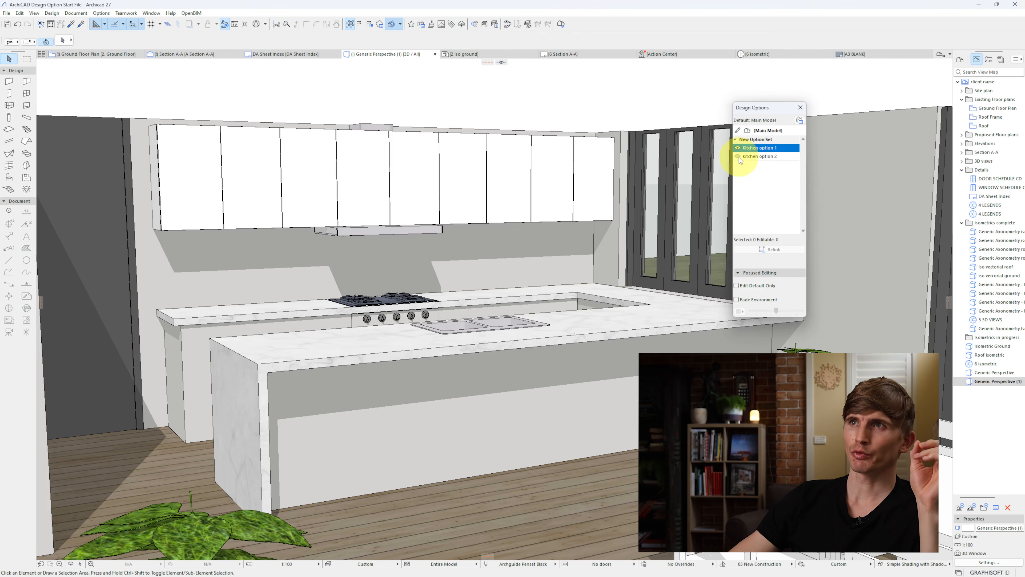
Step: Activate Kitchen option 2 and offset the countertop opening's end edge past the window side, separating the island from the rear bench
{"action": "left_click", "coordinate": [738, 158]}
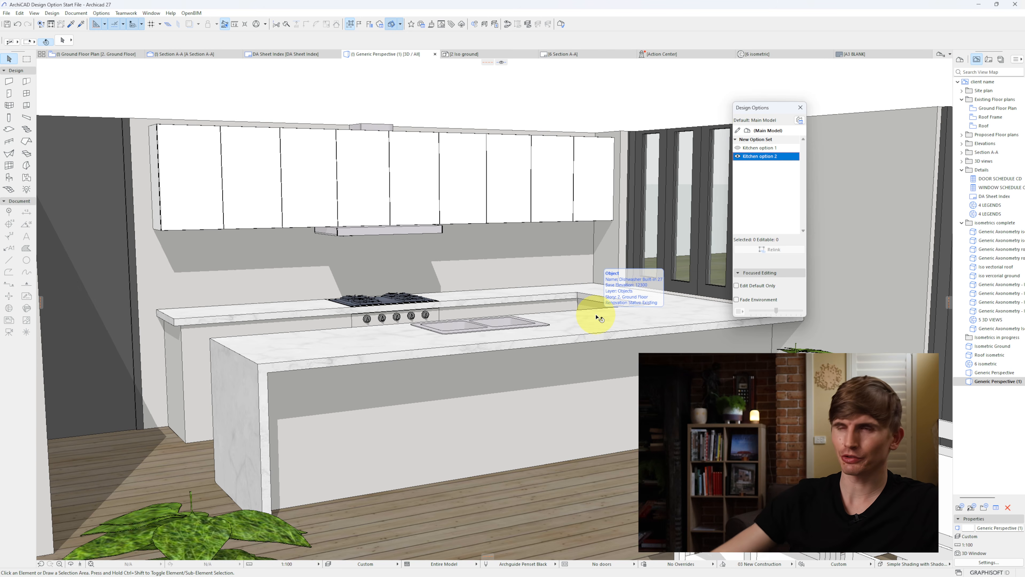
{"action": "middle_click_drag", "start_coordinate": [604, 281], "coordinate": [621, 260], "text": "shift"}
{"action": "left_click", "coordinate": [616, 263]}
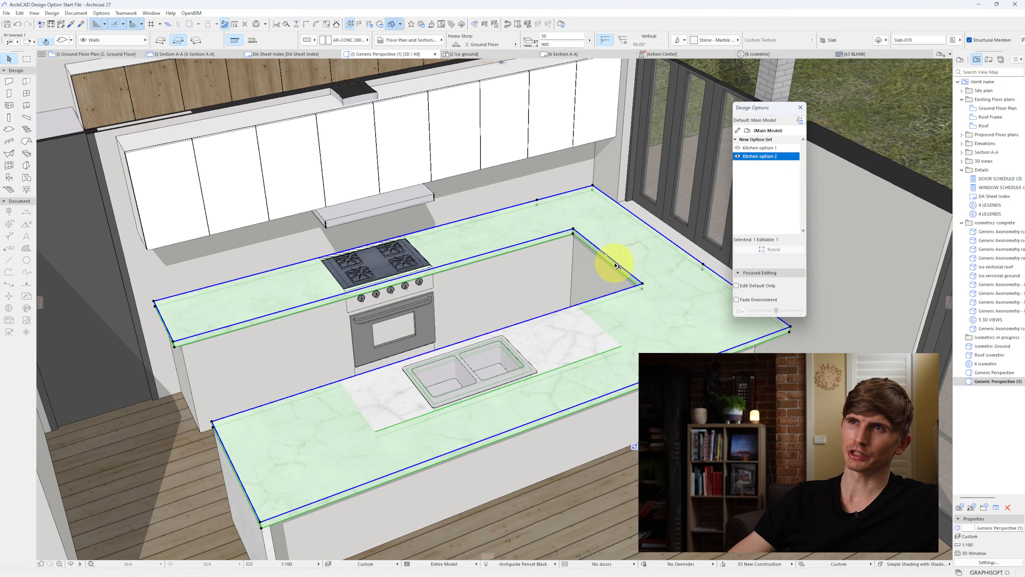
{"action": "left_click", "coordinate": [621, 267]}
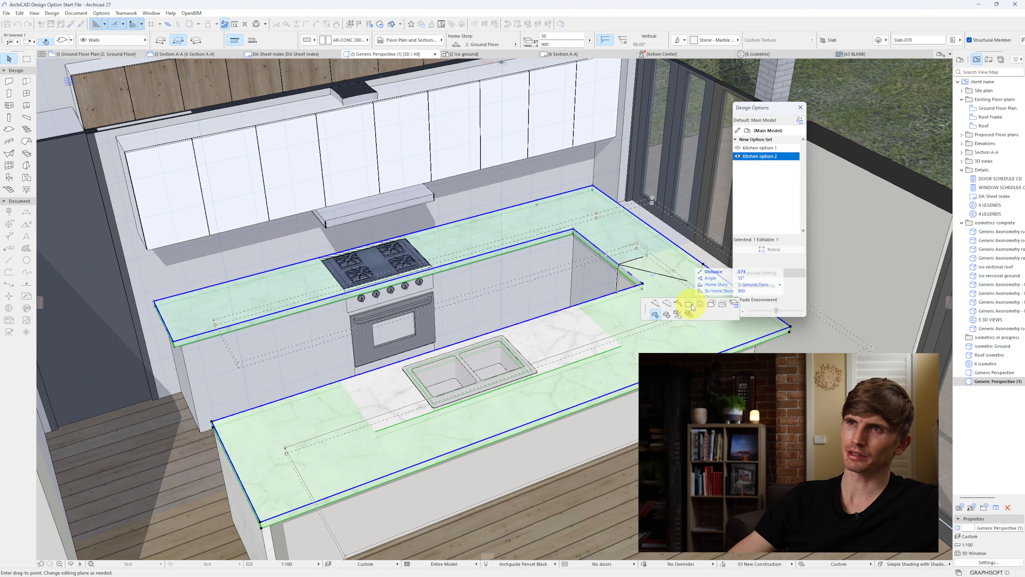
{"action": "left_click", "coordinate": [689, 301]}
{"action": "left_click", "coordinate": [590, 180]}
Step: Offset the matching inner edge of the base slab past the window side to separate it beneath the two benches
{"action": "left_click", "coordinate": [612, 261]}
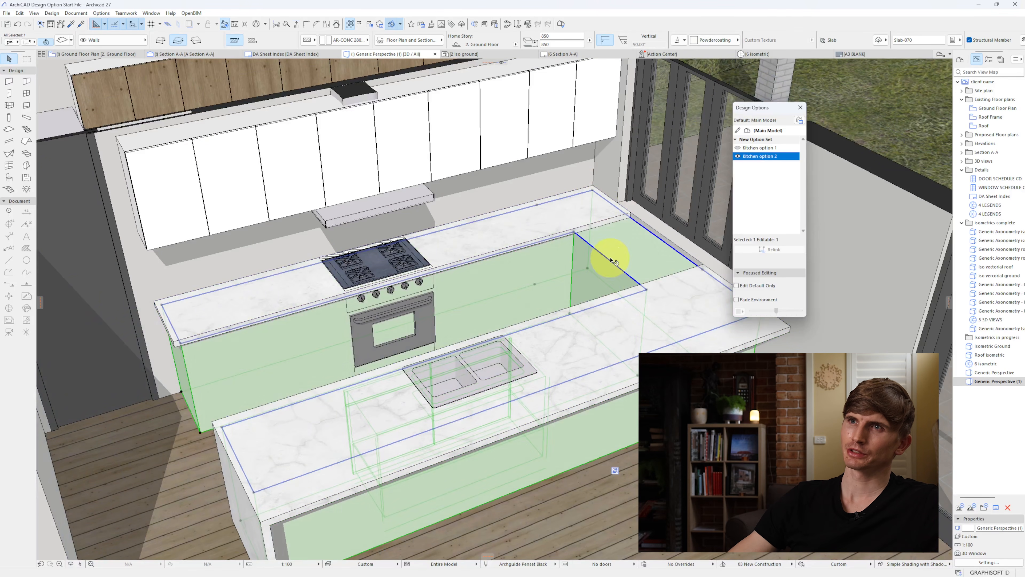
{"action": "left_click", "coordinate": [612, 263]}
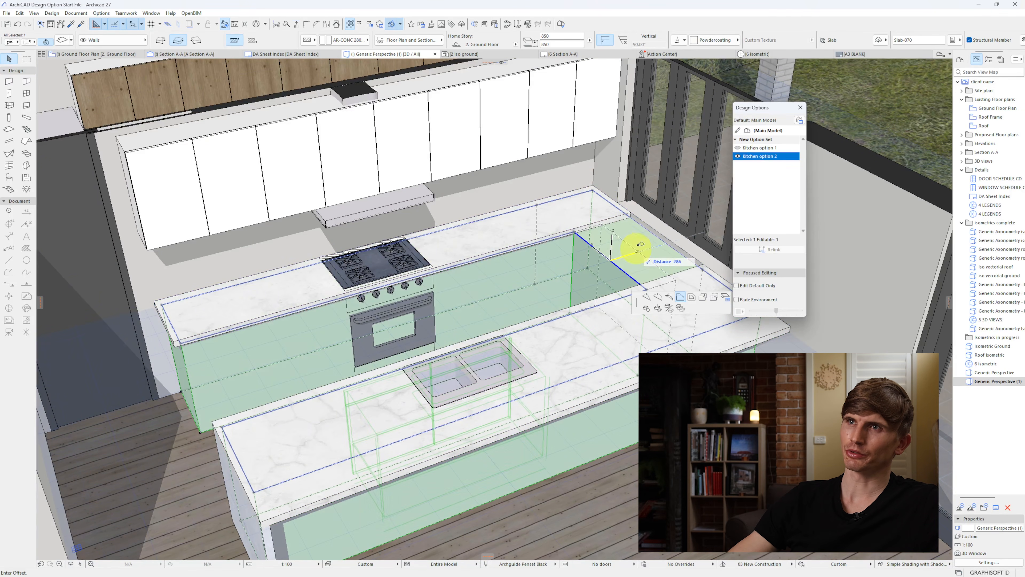
{"action": "left_click", "coordinate": [632, 211]}
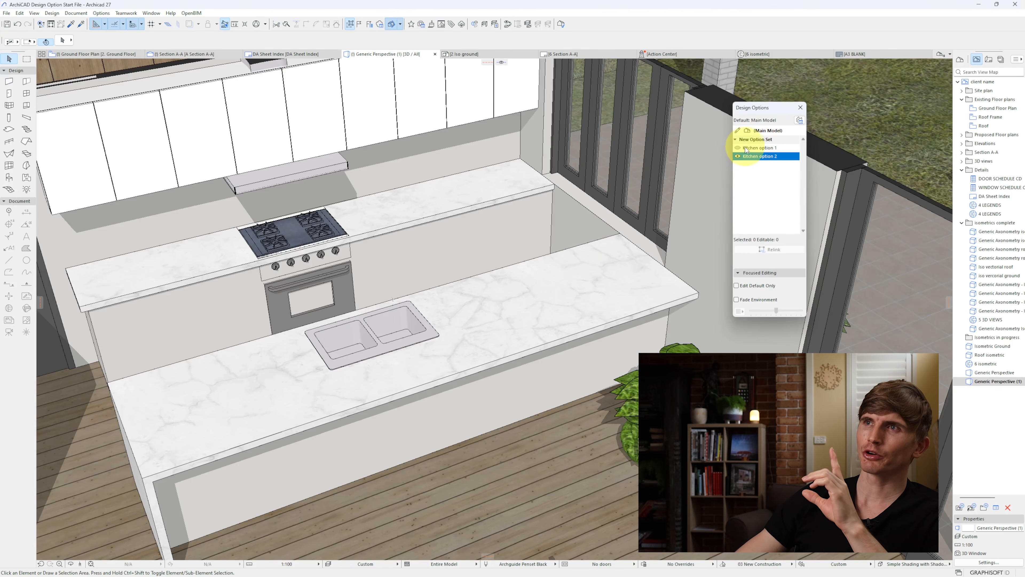
Step: Relink the rear bench's countertop and base slab from the main model to Kitchen option 2, and compare both kitchen options
{"action": "left_click", "coordinate": [739, 150]}
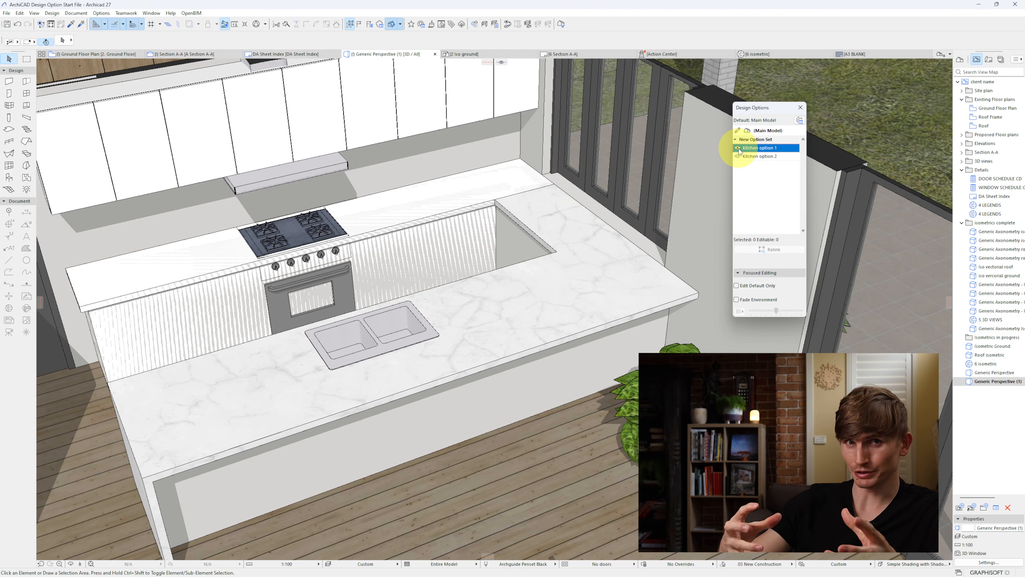
{"action": "left_click", "coordinate": [738, 157]}
{"action": "left_click", "coordinate": [534, 276]}
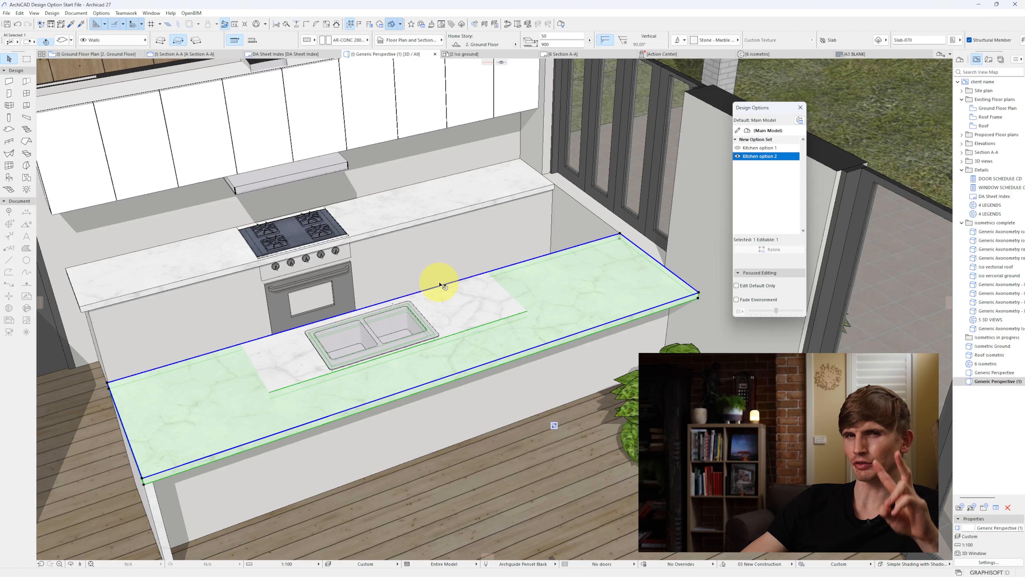
{"action": "left_click", "coordinate": [467, 222]}
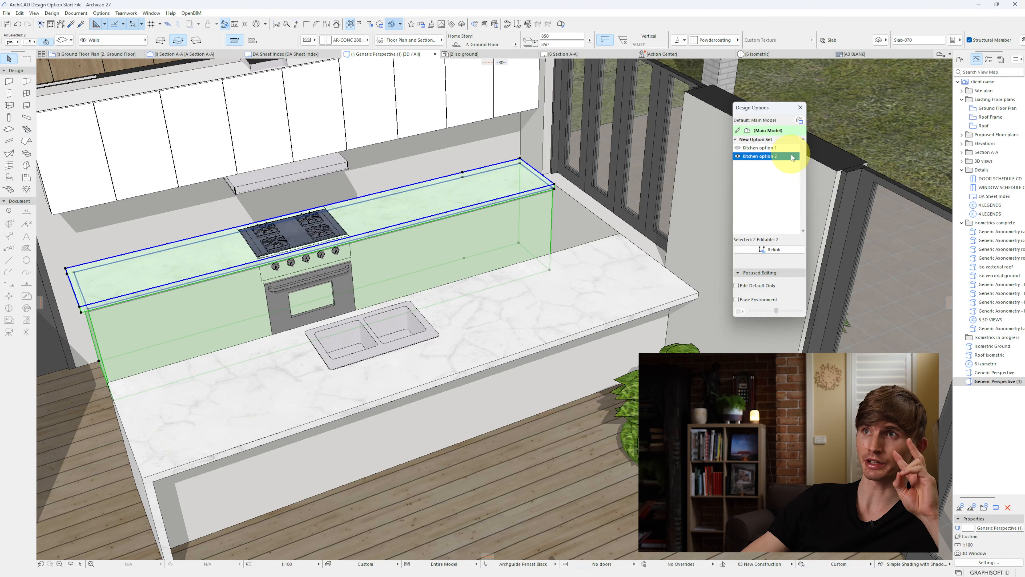
{"action": "left_click", "coordinate": [769, 250]}
{"action": "left_click", "coordinate": [740, 149]}
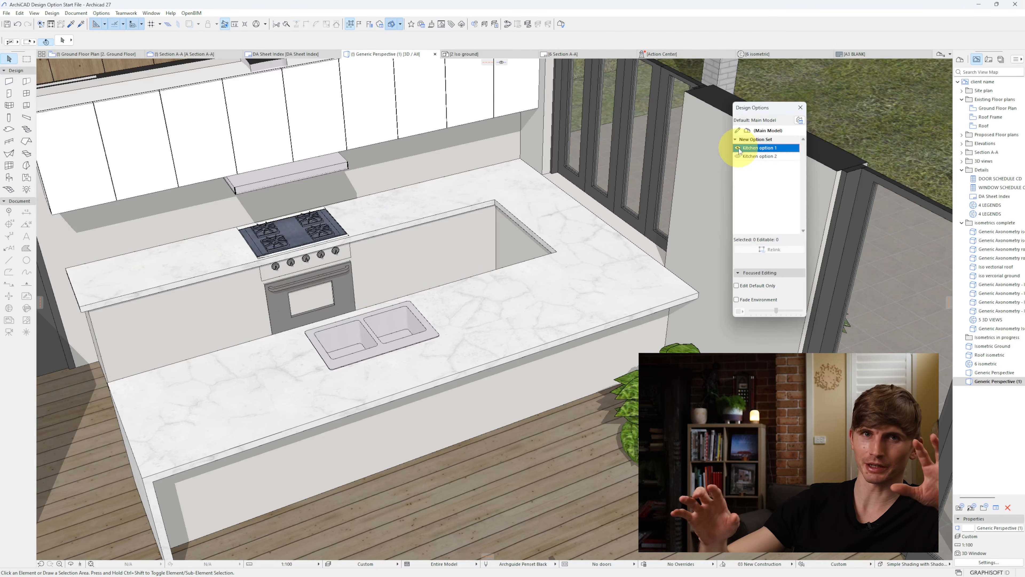
{"action": "left_click", "coordinate": [746, 157]}
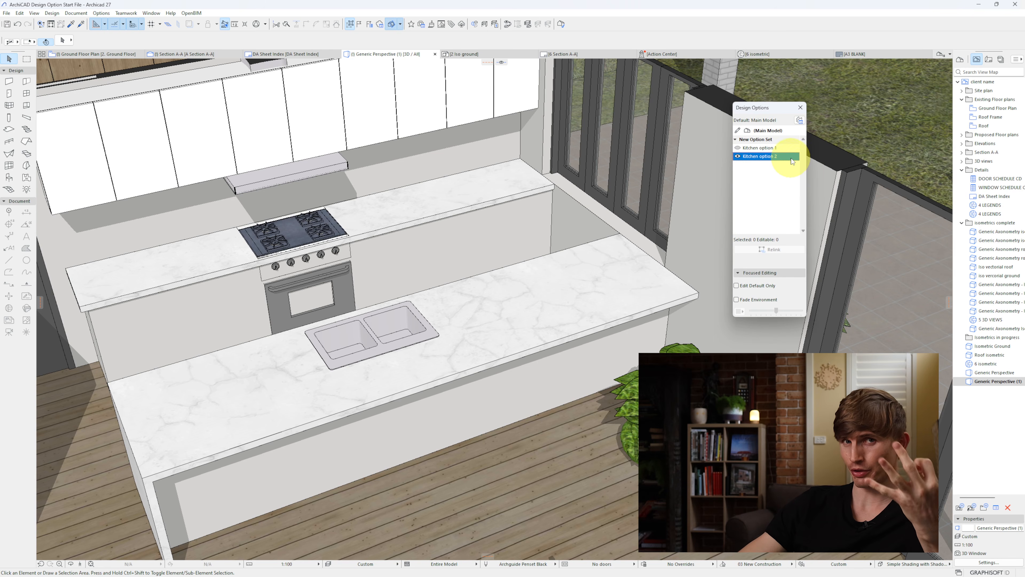
Step: Duplicate Kitchen option 2 with its linked elements, name the copy "Kitchen option3" and make it the active option
{"action": "left_click", "coordinate": [800, 120]}
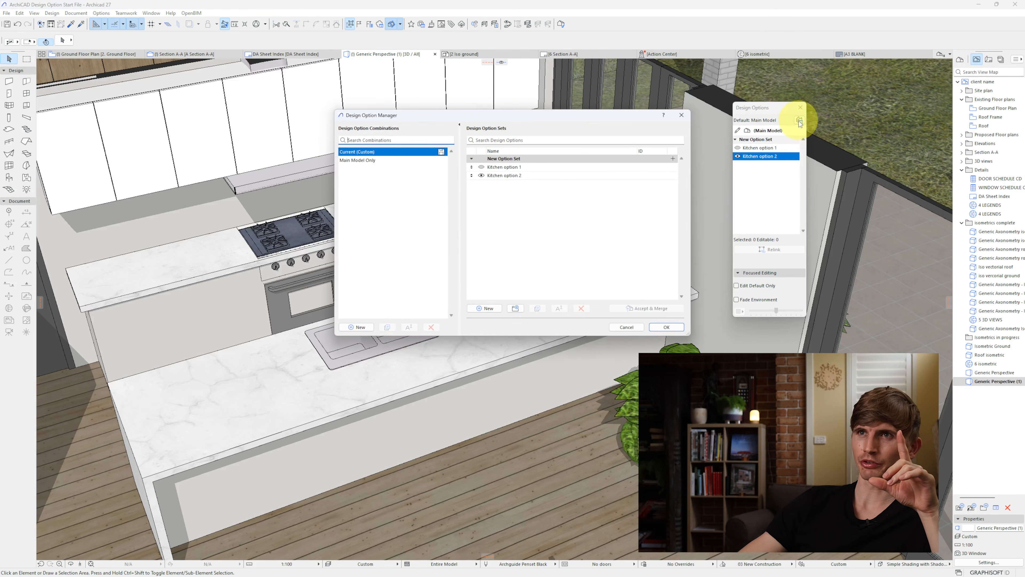
{"action": "left_click", "coordinate": [498, 176]}
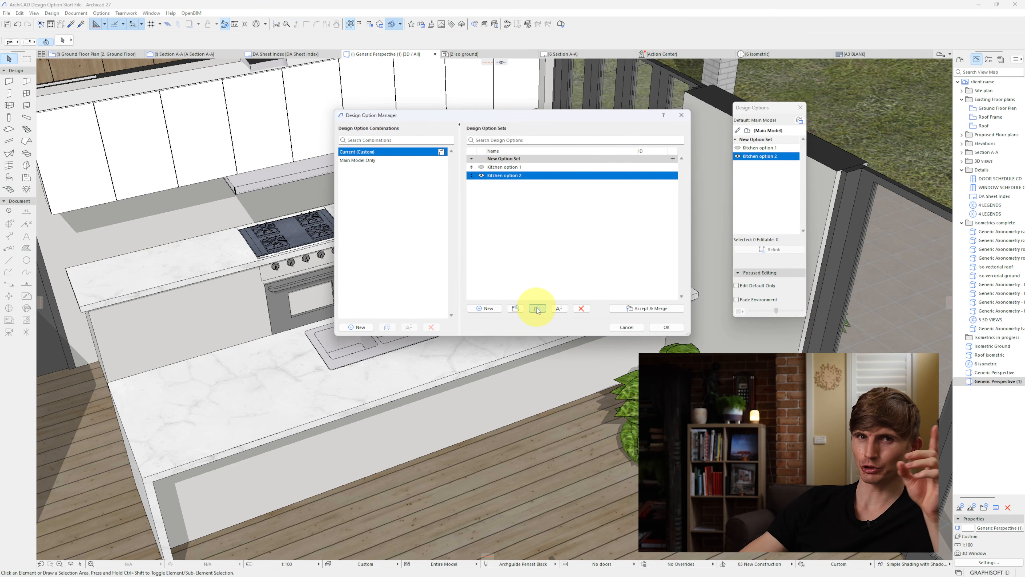
{"action": "left_click", "coordinate": [538, 309]}
{"action": "left_click", "coordinate": [581, 219]}
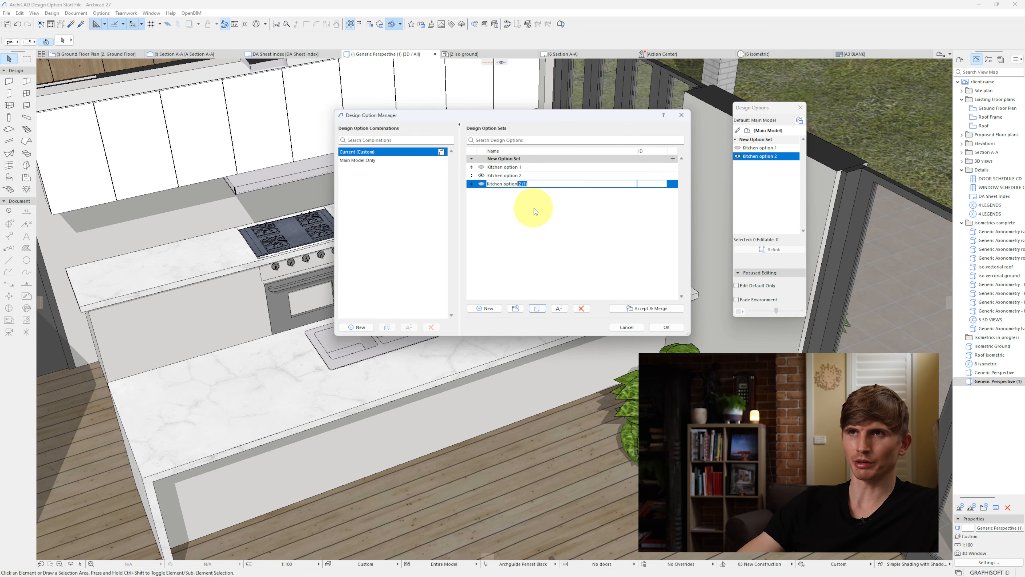
{"action": "type", "text": "3"}
{"action": "left_click", "coordinate": [481, 201]}
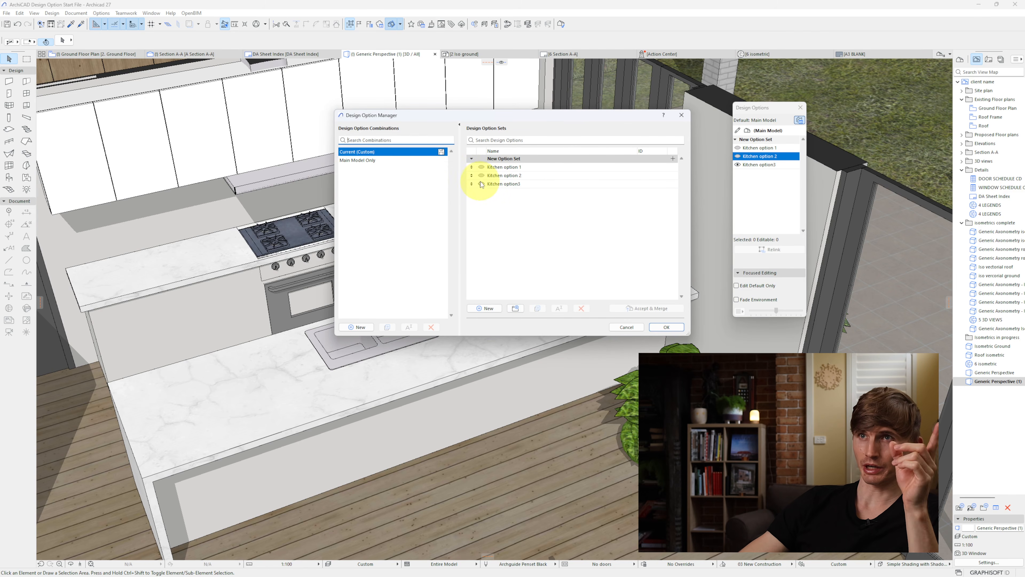
{"action": "left_click", "coordinate": [667, 327]}
Step: Offset the window-side end edges of the island's countertop and base slab inward, creating a freestanding island in Kitchen option3
{"action": "left_click", "coordinate": [613, 281]}
{"action": "left_click", "coordinate": [677, 275]}
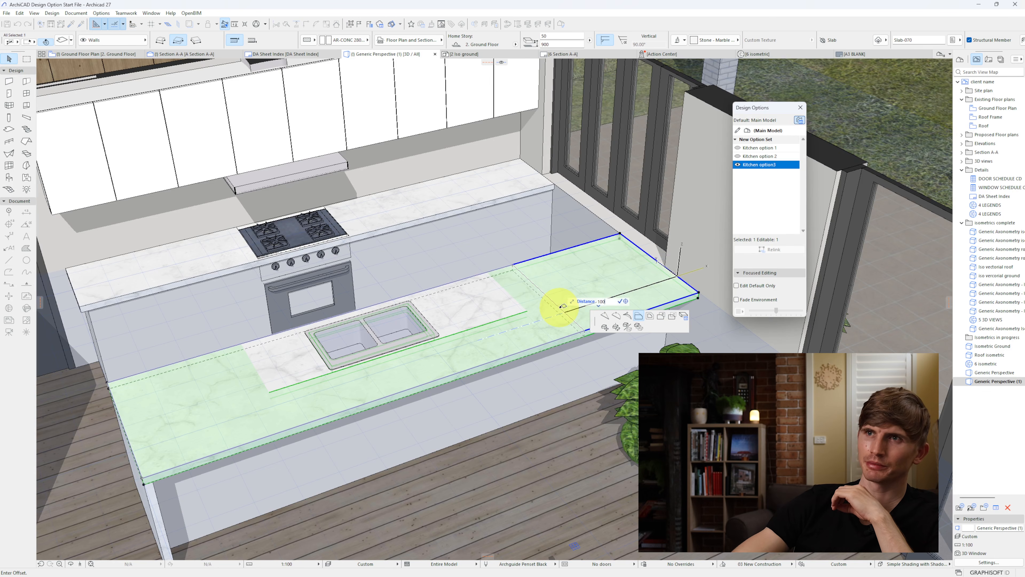
{"action": "left_click", "coordinate": [564, 307]}
{"action": "left_click", "coordinate": [602, 297]}
{"action": "left_click", "coordinate": [664, 272]}
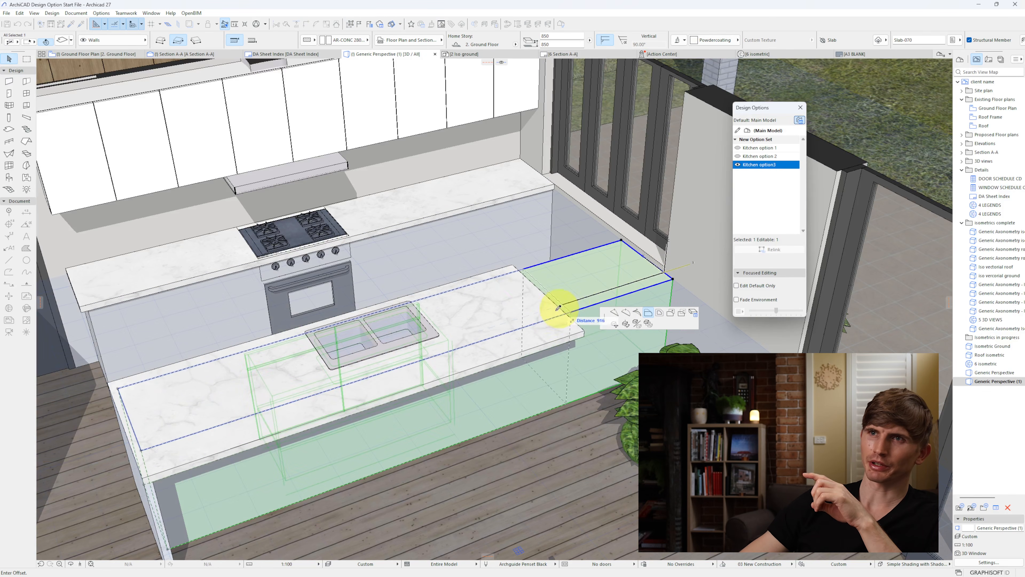
{"action": "key", "text": "Return"}
Step: Copy the island's vertical marble end panel to the opposite, window-side end of the countertop
{"action": "left_click", "coordinate": [152, 490]}
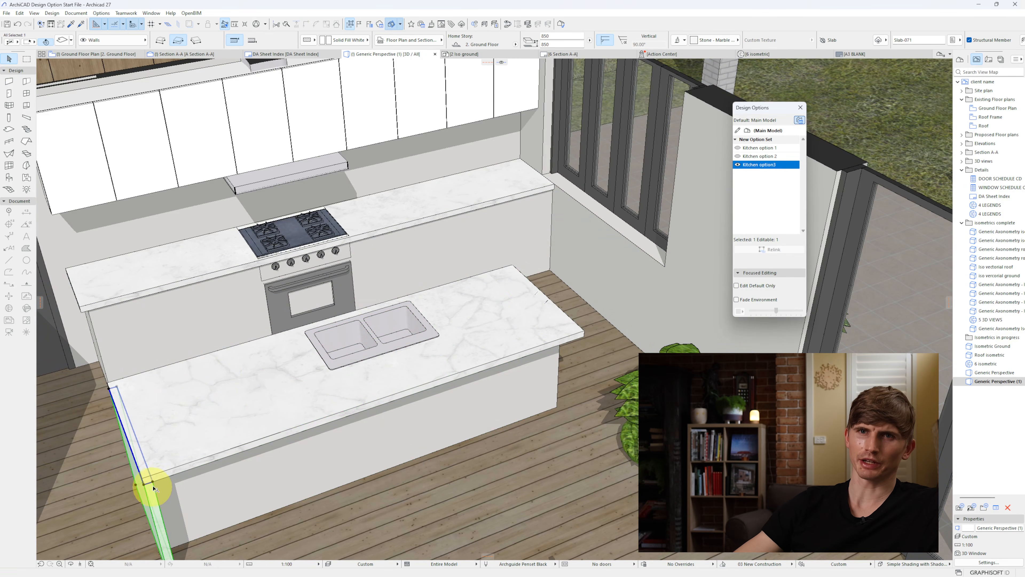
{"action": "left_click", "coordinate": [153, 484]}
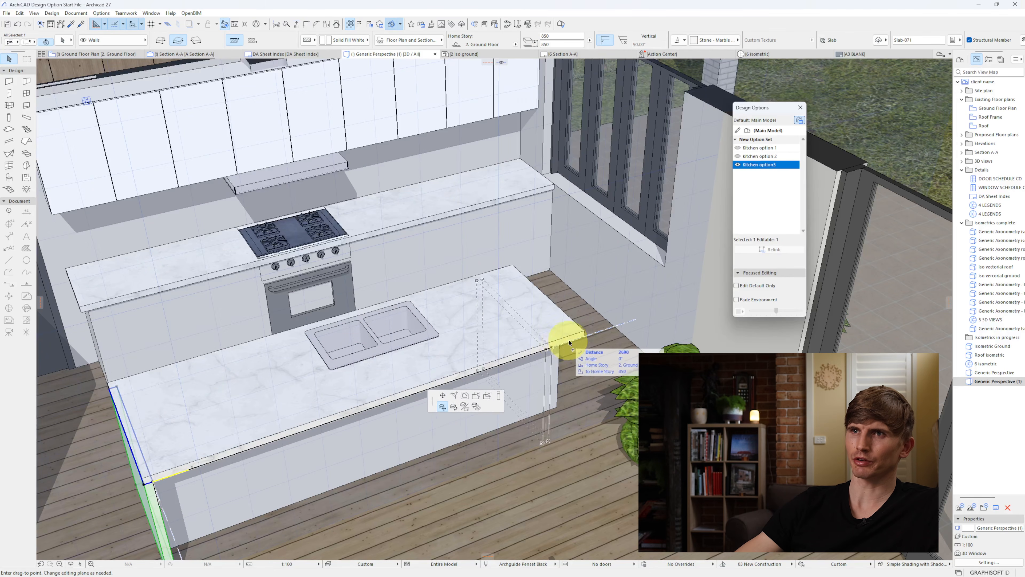
{"action": "left_click", "coordinate": [584, 340]}
{"action": "key", "text": "Escape"}
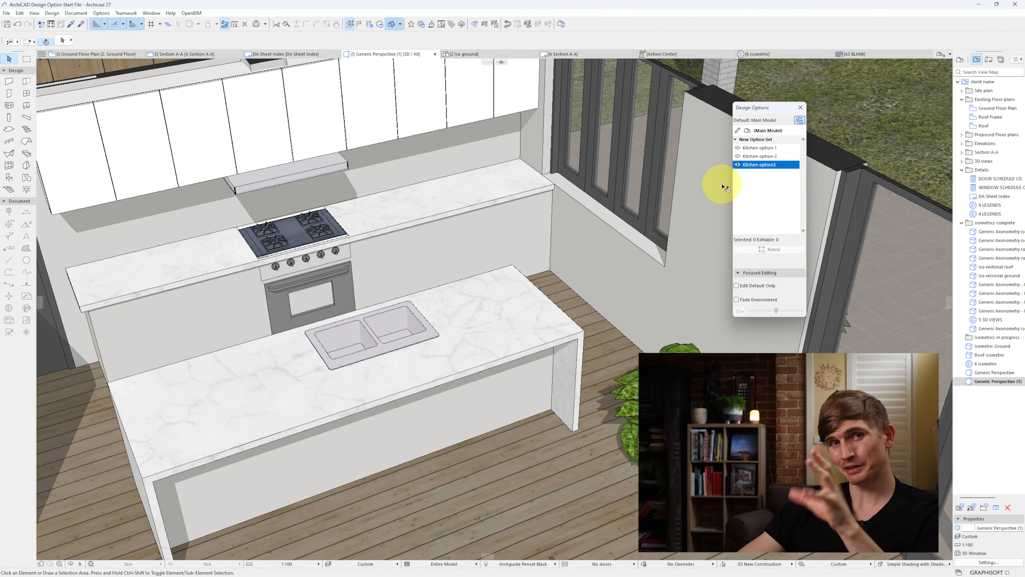
Step: Show Kitchen option 2 for comparison and switch back to Kitchen option 1 as the active kitchen layout
{"action": "left_click", "coordinate": [739, 157]}
{"action": "left_click", "coordinate": [738, 149]}
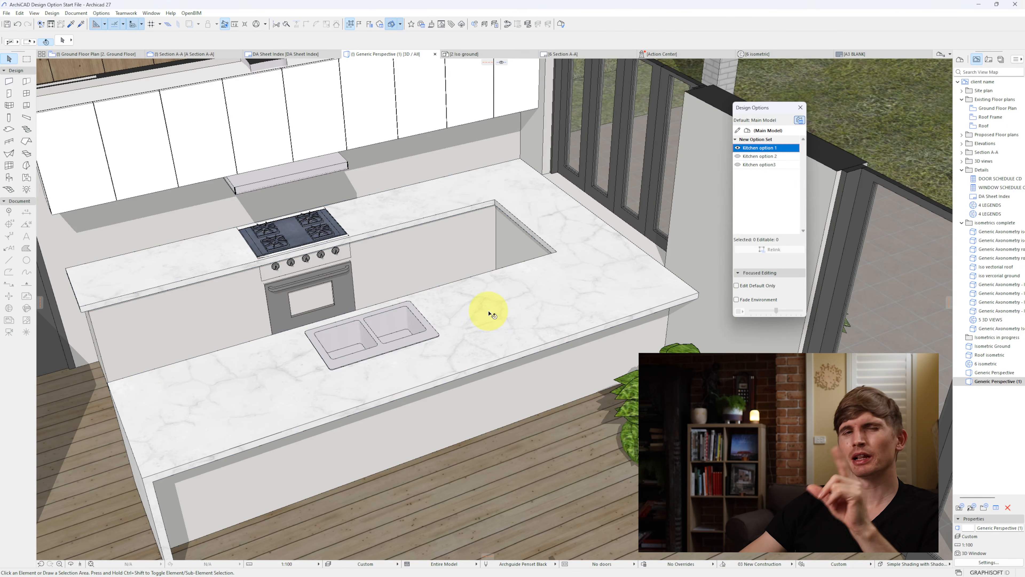
{"action": "scroll", "coordinate": [465, 335], "scroll_direction": "down", "scroll_amount": 5}
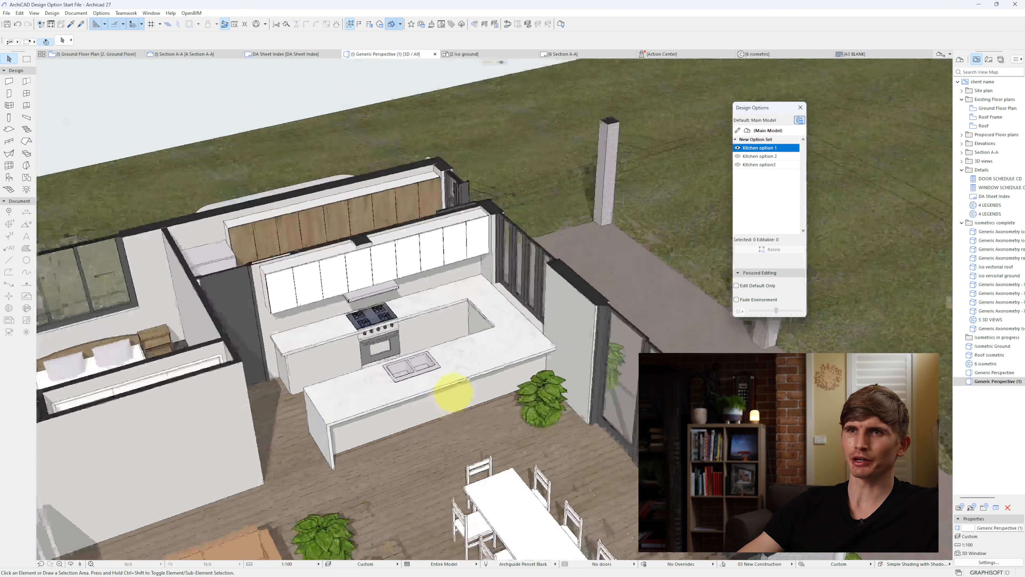
{"action": "middle_click_drag", "start_coordinate": [453, 398], "coordinate": [469, 258]}
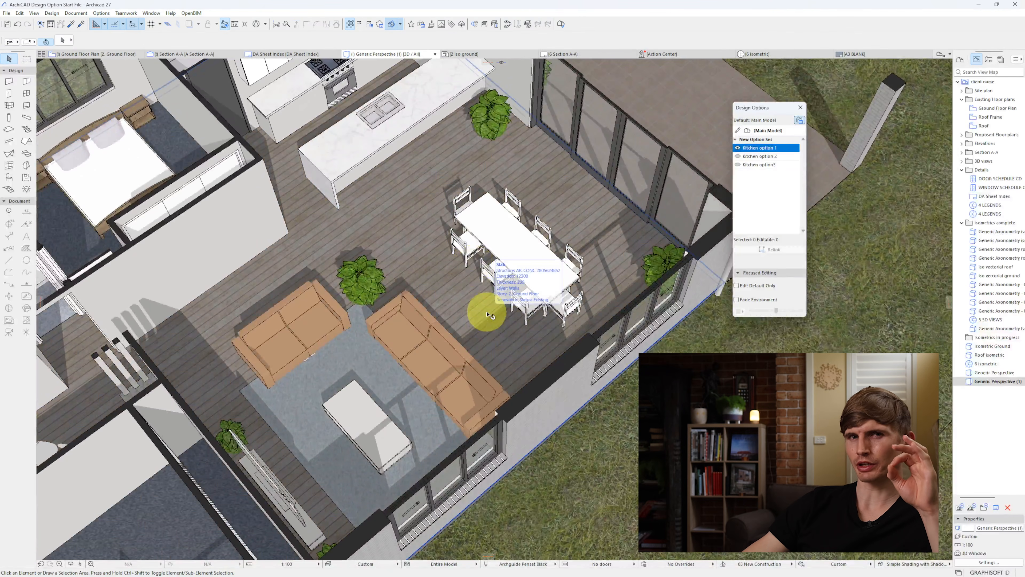
{"action": "middle_click_drag", "start_coordinate": [487, 315], "coordinate": [500, 340]}
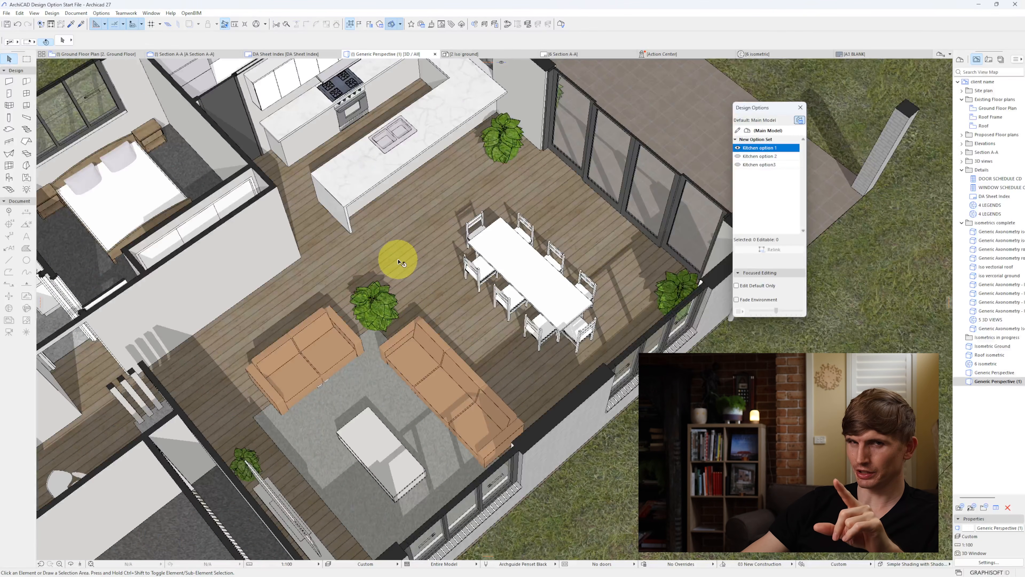
Step: Add a new design option set named "Lounge room" beside the existing kitchen option set
{"action": "left_click", "coordinate": [800, 120]}
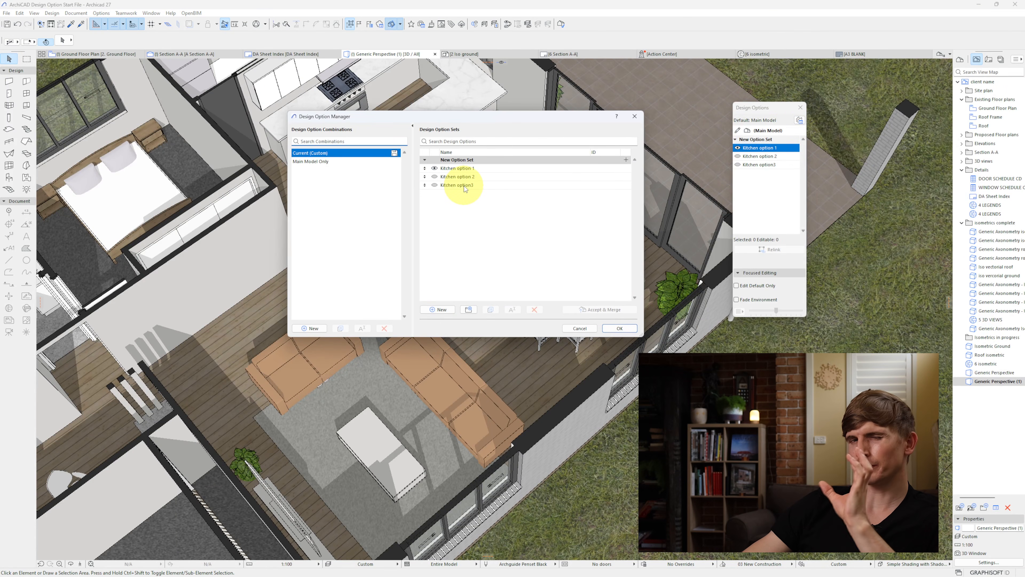
{"action": "left_click", "coordinate": [468, 310]}
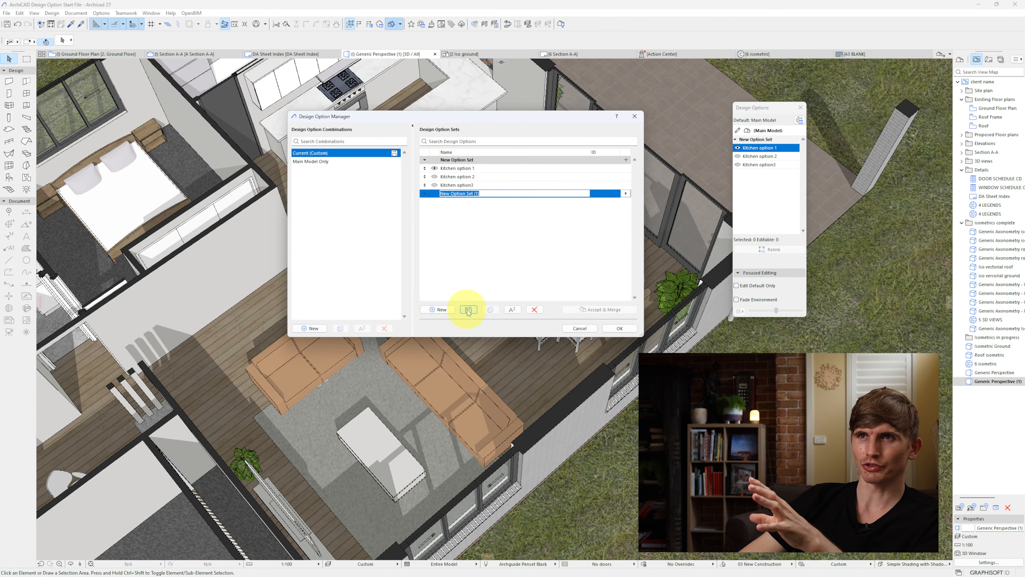
{"action": "type", "text": "Lounge room"}
{"action": "key", "text": "Return"}
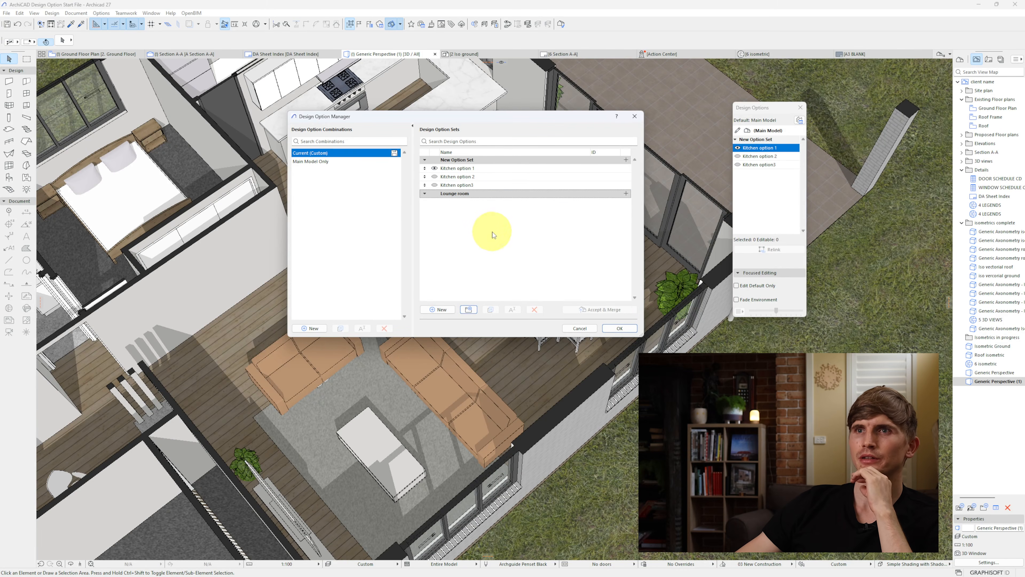
Step: Create a design option named "Lounge option 1" in the Lounge room set and confirm the option changes
{"action": "left_click", "coordinate": [441, 310]}
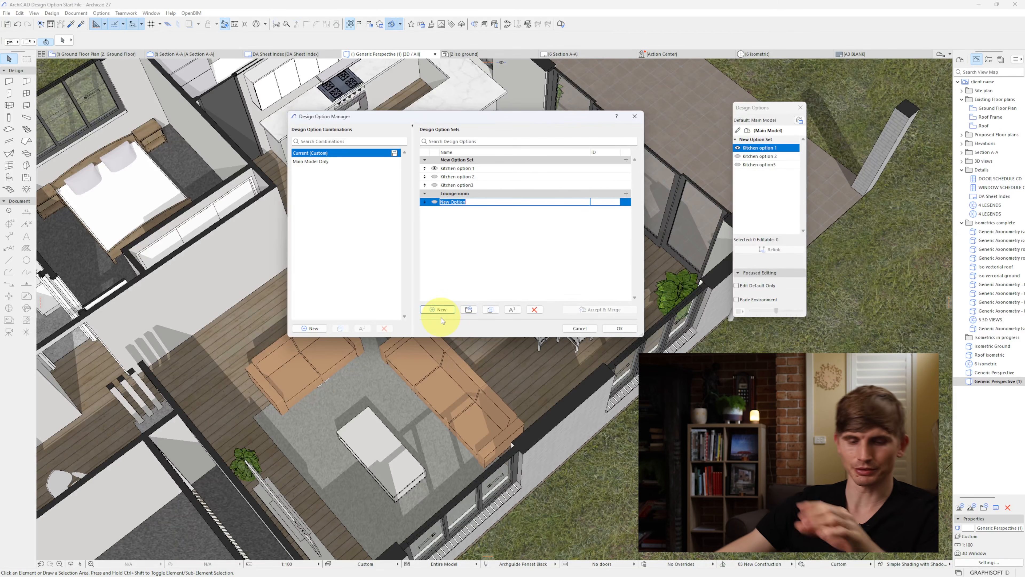
{"action": "type", "text": "Lounge option "}
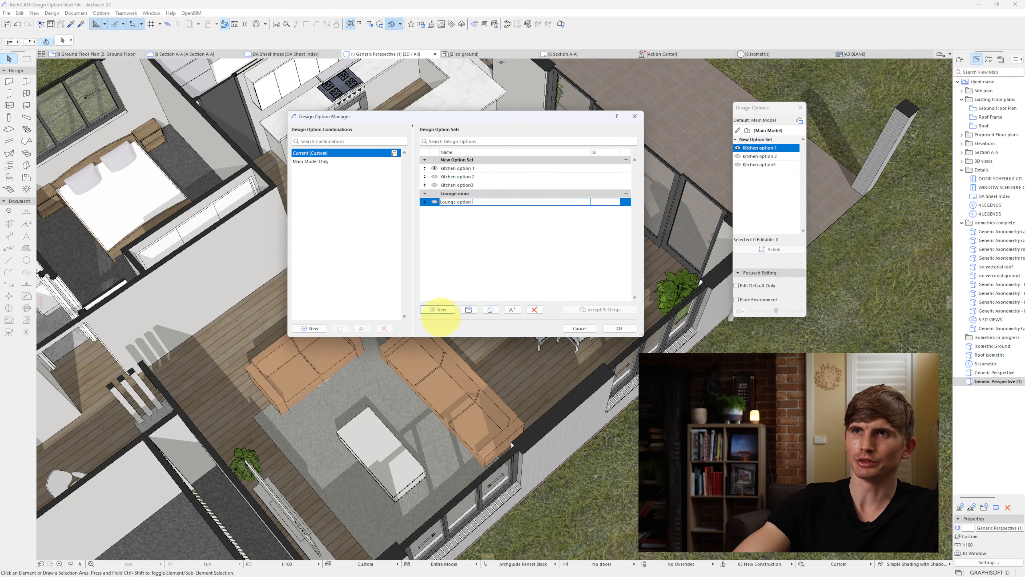
{"action": "type", "text": "1"}
{"action": "key", "text": "Return"}
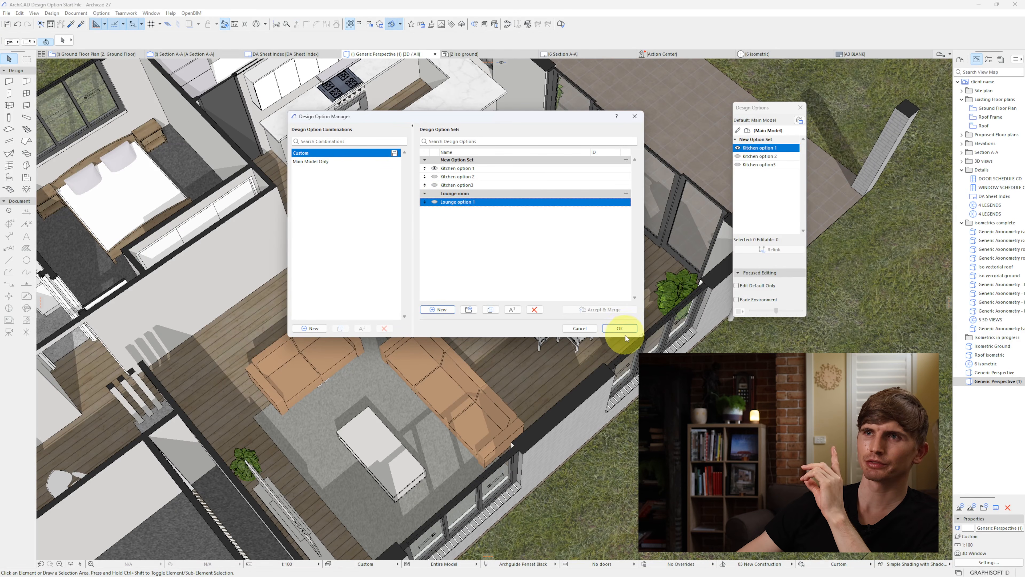
{"action": "left_click", "coordinate": [620, 328]}
Step: Relink the sofas, rug, coffee table, plant between the sofas and dining set from the main model to Lounge option 1
{"action": "left_click", "coordinate": [444, 384]}
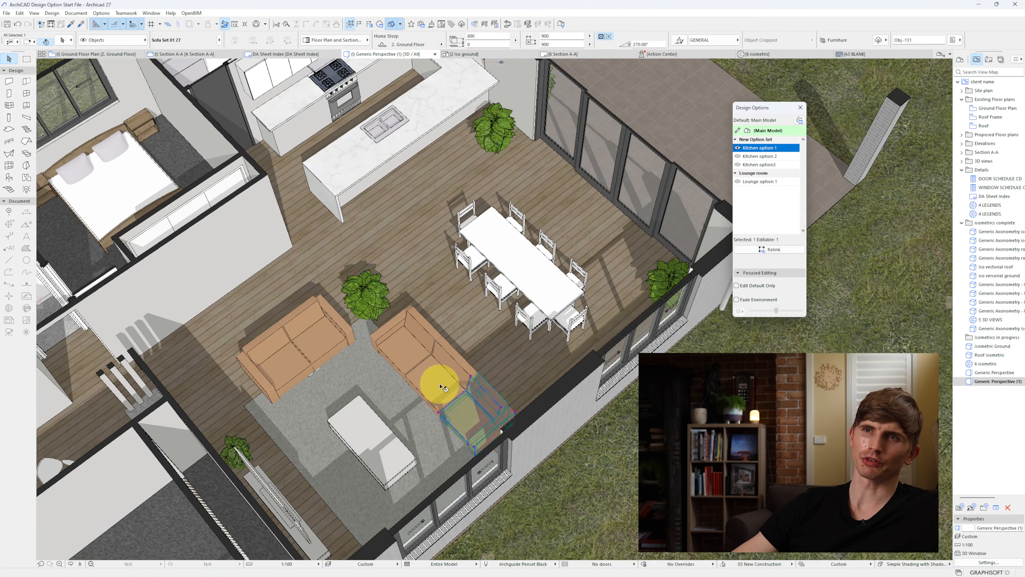
{"action": "left_click", "coordinate": [408, 343], "text": "shift"}
{"action": "left_click", "coordinate": [298, 344], "text": "shift"}
{"action": "left_click", "coordinate": [295, 364], "text": "shift"}
{"action": "left_click", "coordinate": [339, 420], "text": "shift"}
{"action": "left_click", "coordinate": [343, 388], "text": "shift"}
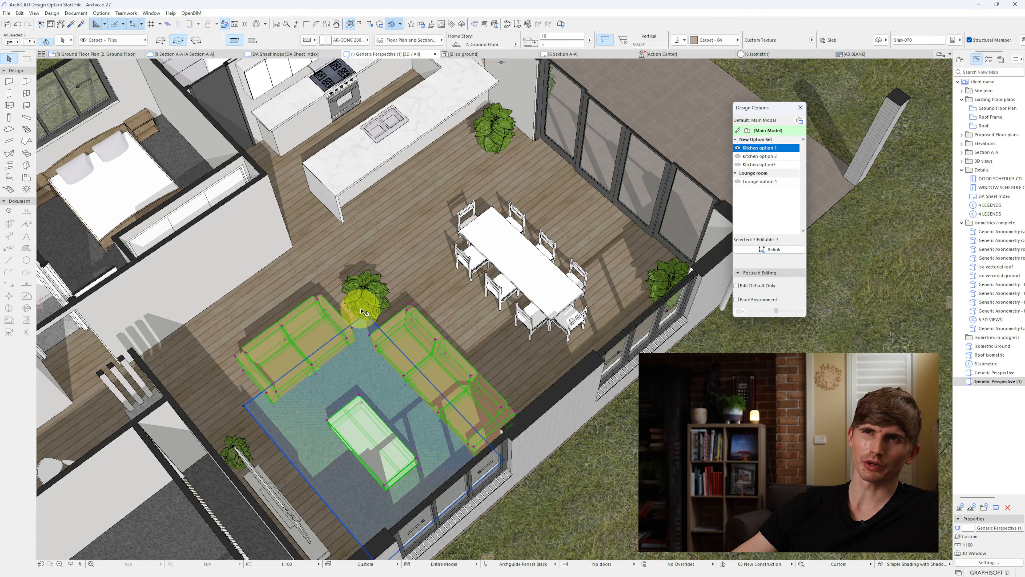
{"action": "left_click", "coordinate": [368, 301], "text": "shift"}
{"action": "left_click", "coordinate": [511, 271], "text": "shift"}
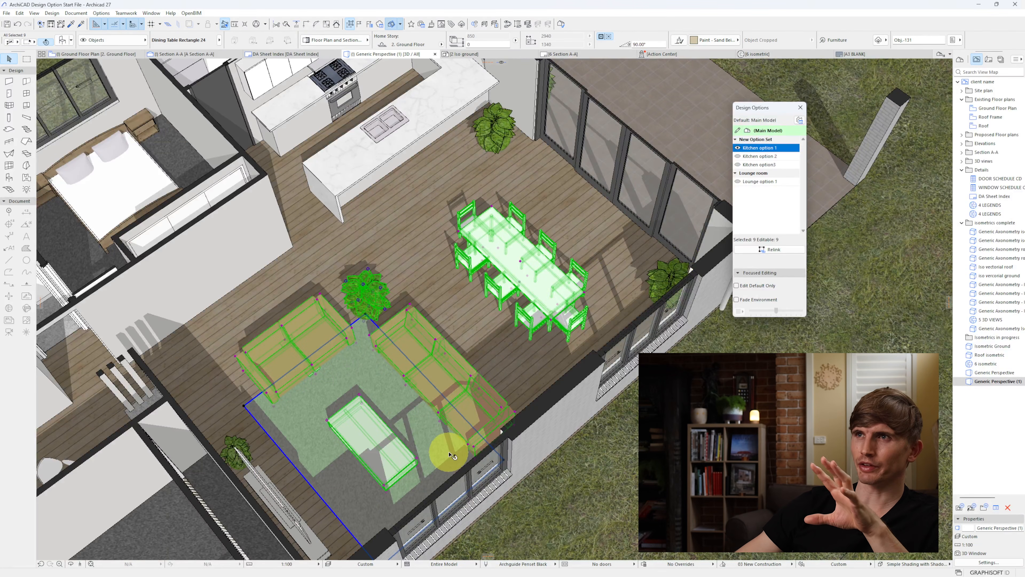
{"action": "left_click", "coordinate": [772, 182]}
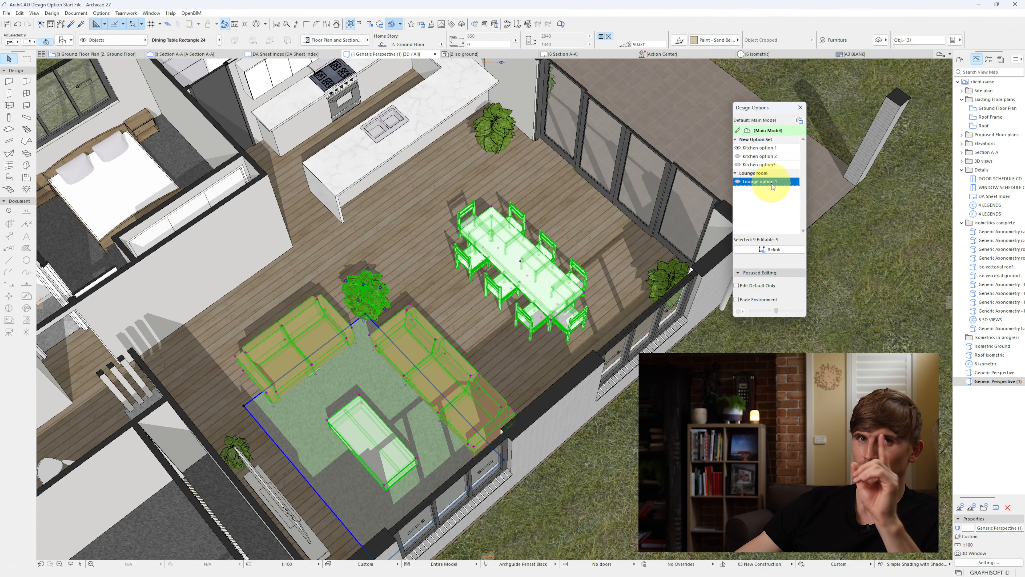
{"action": "left_click", "coordinate": [774, 249]}
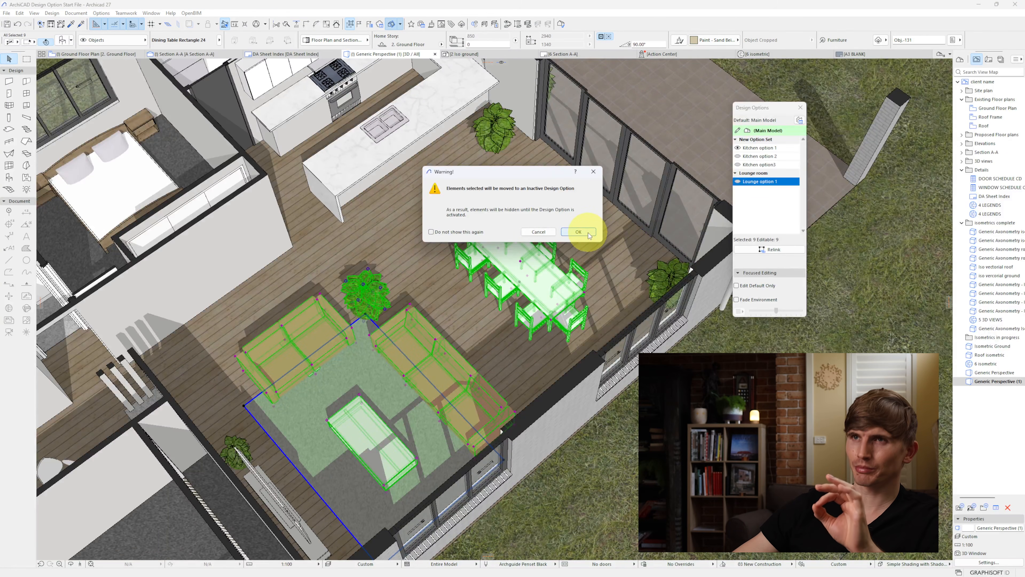
{"action": "left_click", "coordinate": [579, 232]}
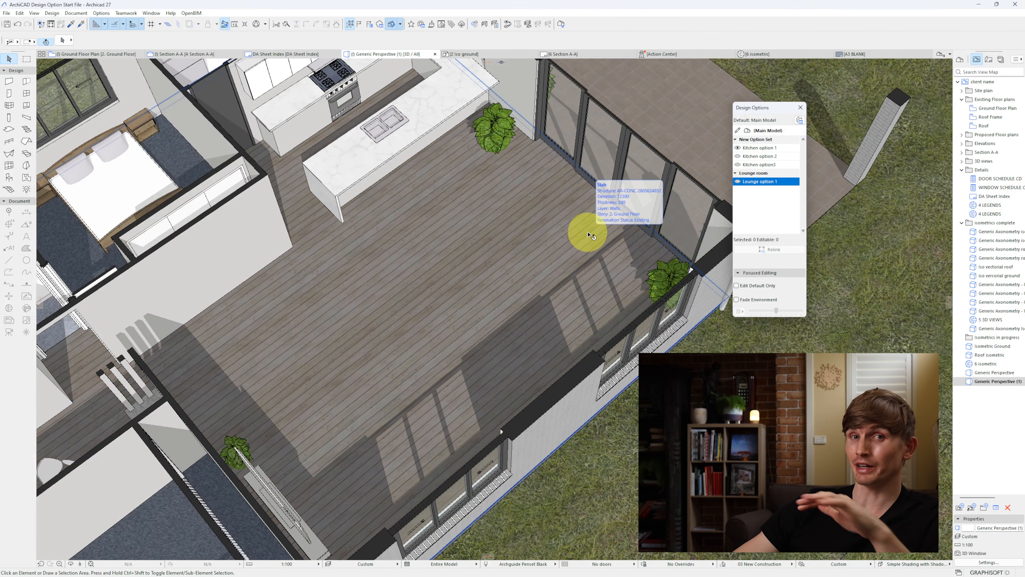
Step: Duplicate Lounge option 1 together with its linked elements, keeping the default name "Lounge option 1 (1)"
{"action": "left_click", "coordinate": [799, 120]}
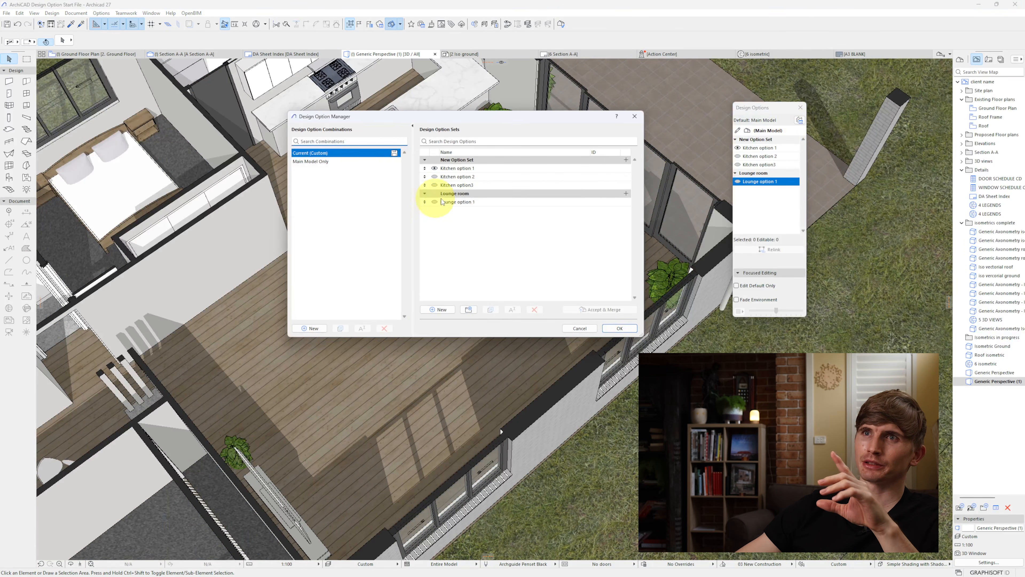
{"action": "left_click", "coordinate": [479, 202]}
{"action": "left_click", "coordinate": [490, 310]}
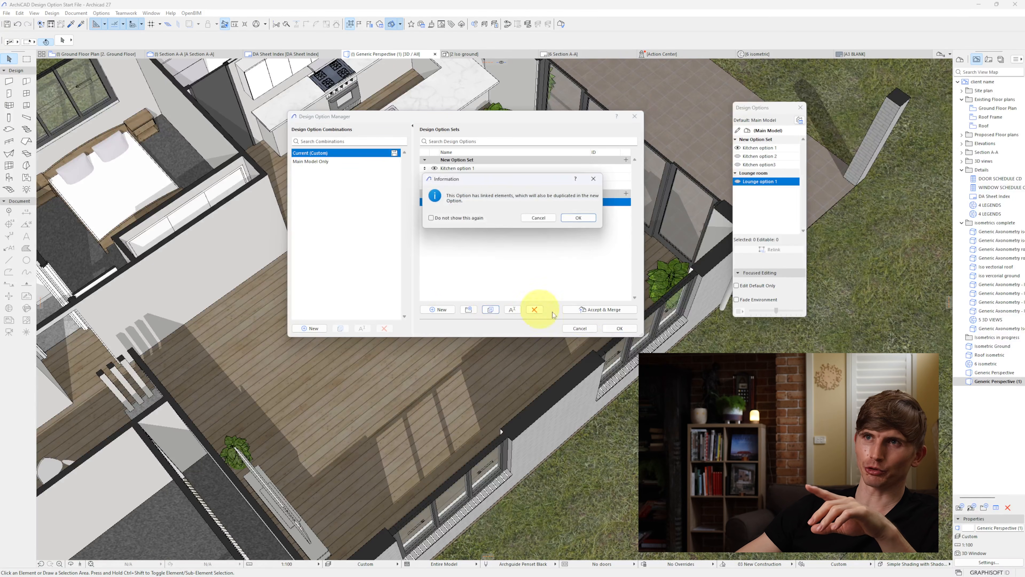
{"action": "left_click", "coordinate": [586, 219]}
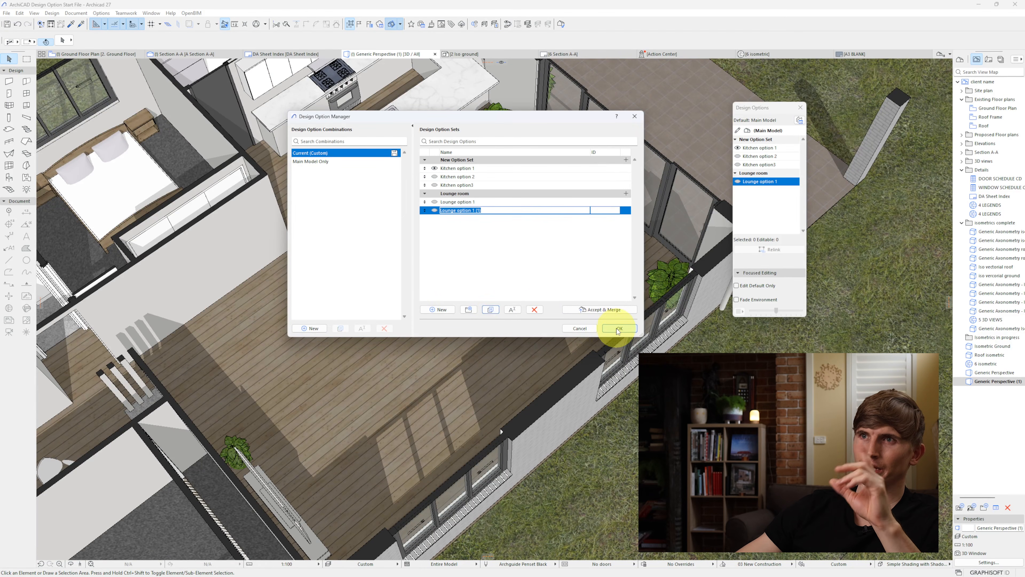
{"action": "left_click", "coordinate": [618, 327]}
Step: Activate Lounge option 1 (1) and override the surfaces of both sofas with the GENERAL material
{"action": "left_click", "coordinate": [737, 182]}
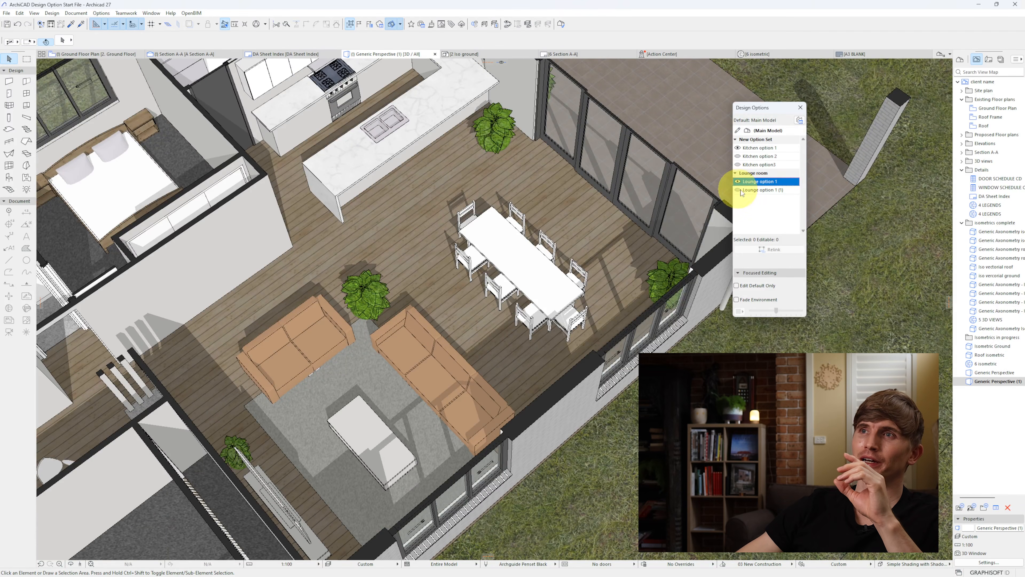
{"action": "left_click", "coordinate": [747, 191]}
{"action": "left_click", "coordinate": [738, 191]}
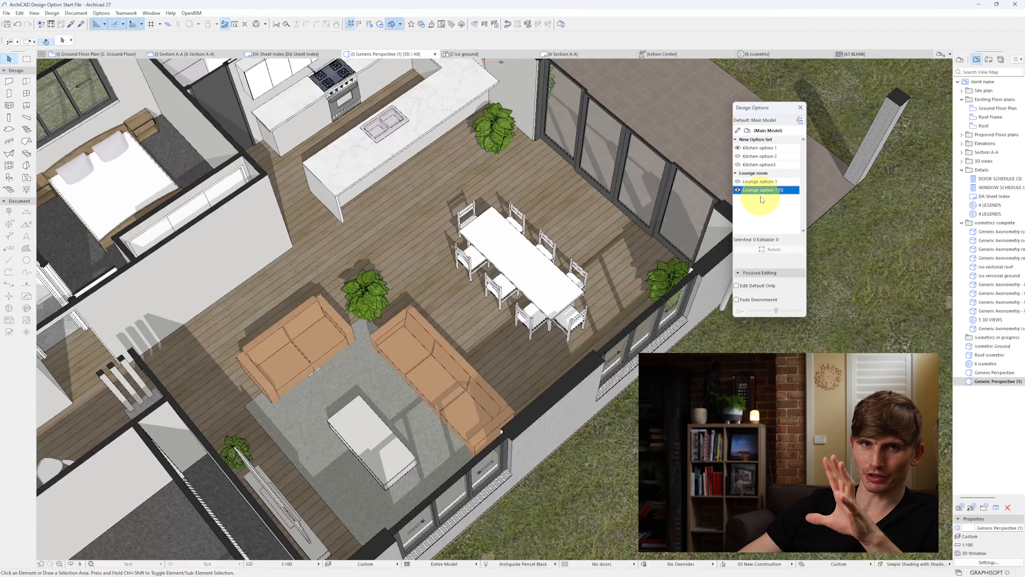
{"action": "left_click", "coordinate": [419, 351]}
{"action": "left_click", "coordinate": [469, 424], "text": "shift"}
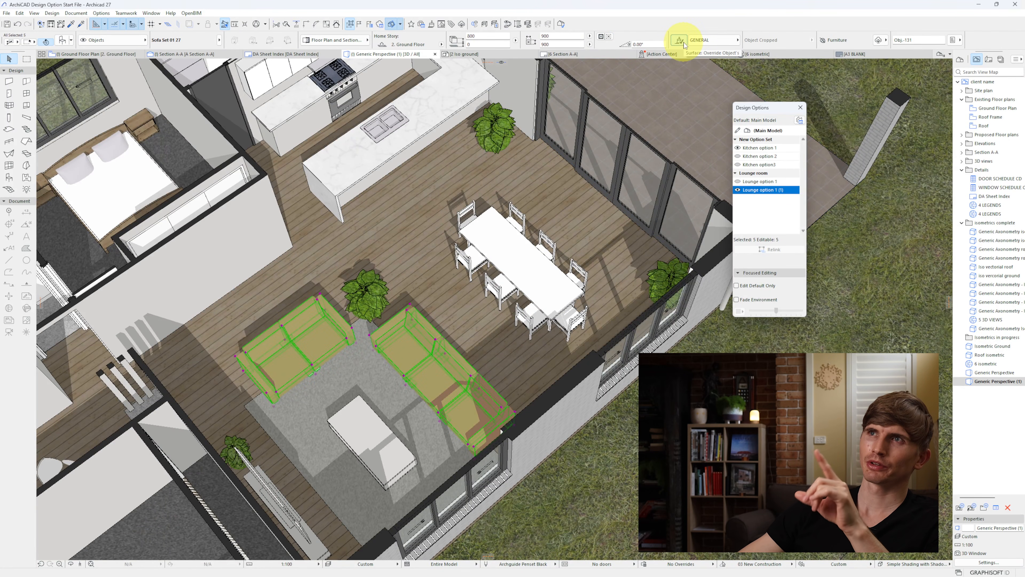
{"action": "left_click", "coordinate": [680, 40]}
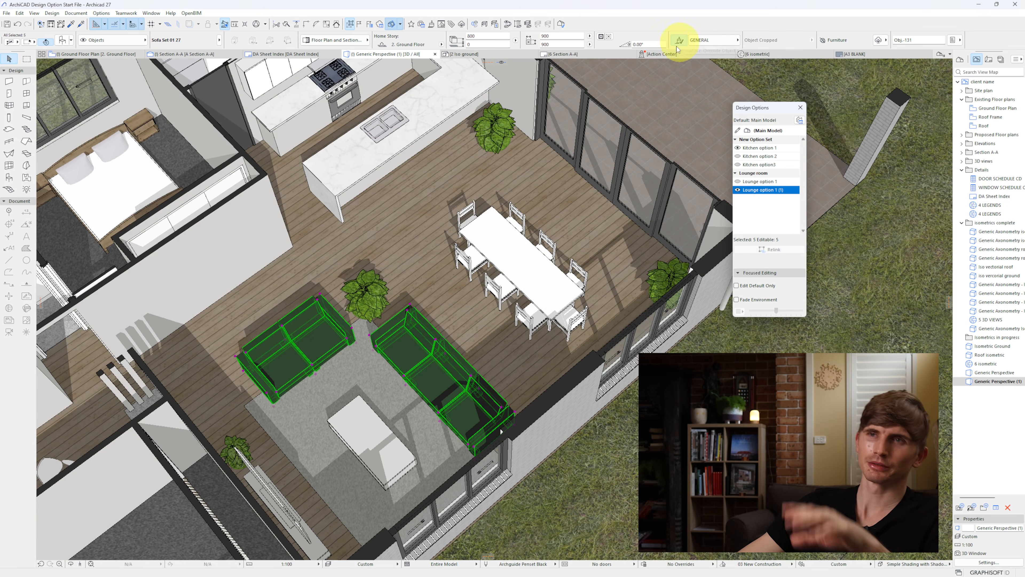
Step: Override the dining set's surfaces with its sand paint material and switch back to Lounge option 1 for comparison
{"action": "left_click", "coordinate": [523, 265]}
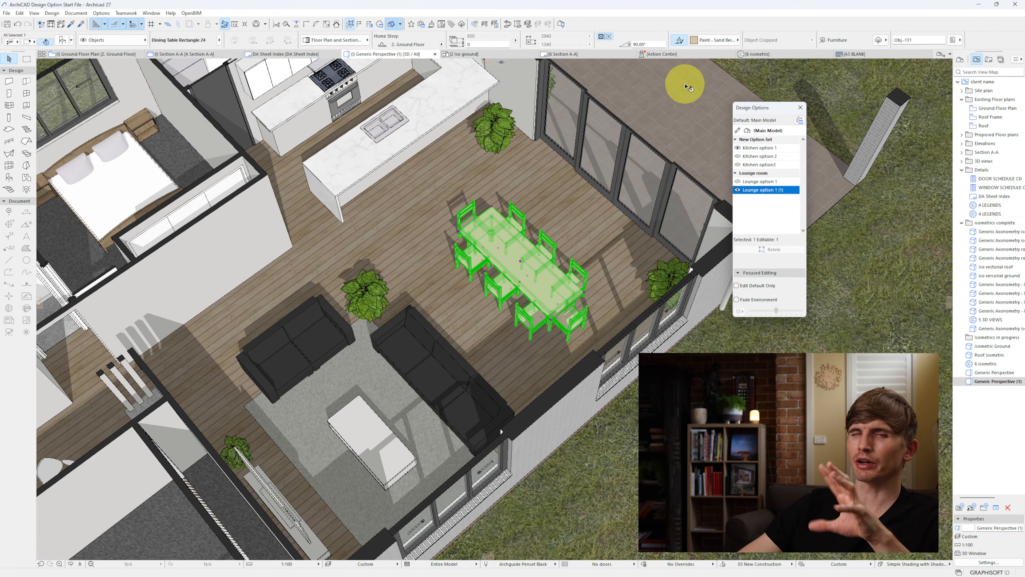
{"action": "key", "text": "Escape"}
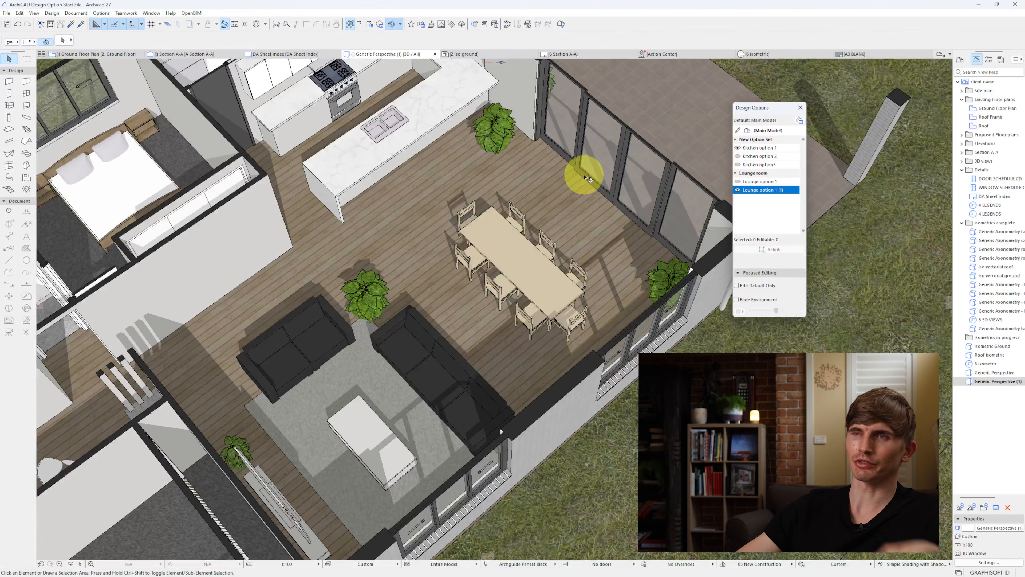
{"action": "left_click", "coordinate": [738, 183]}
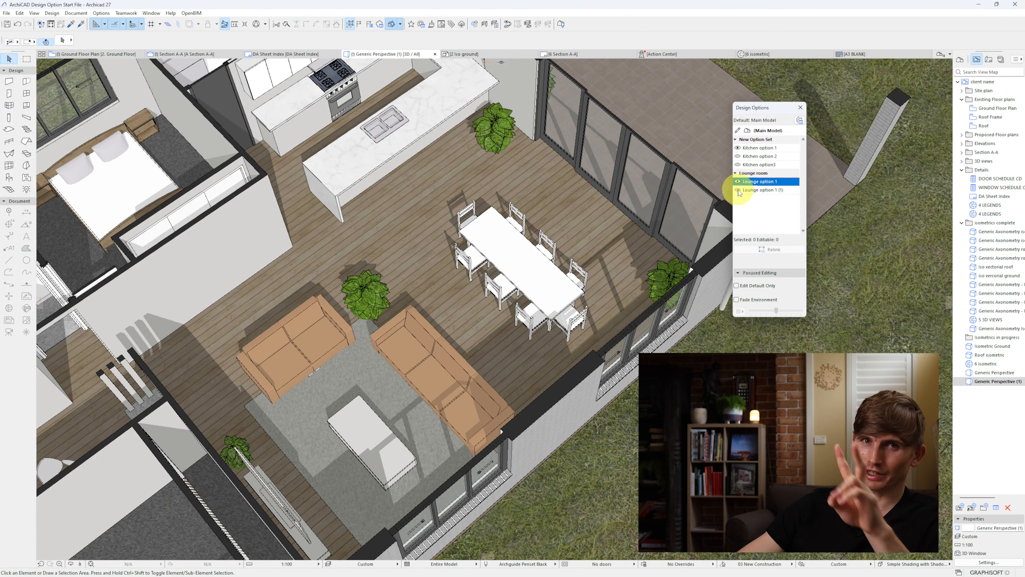
Step: Fade the environment to inspect Lounge option 1 (1), Kitchen options 1 and 2 and the main model, and show Kitchen option 1 again
{"action": "left_click", "coordinate": [740, 191]}
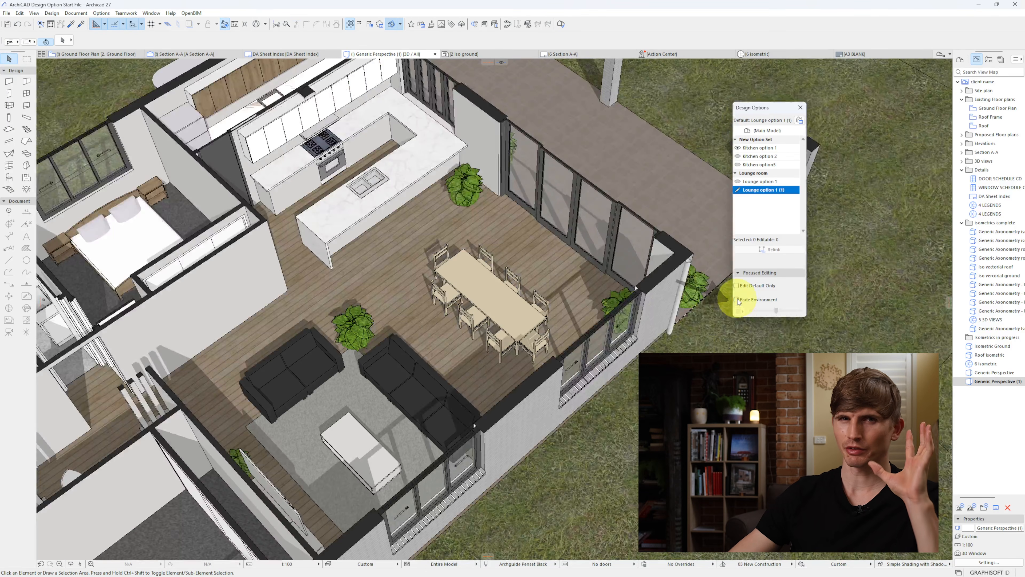
{"action": "left_click", "coordinate": [737, 299]}
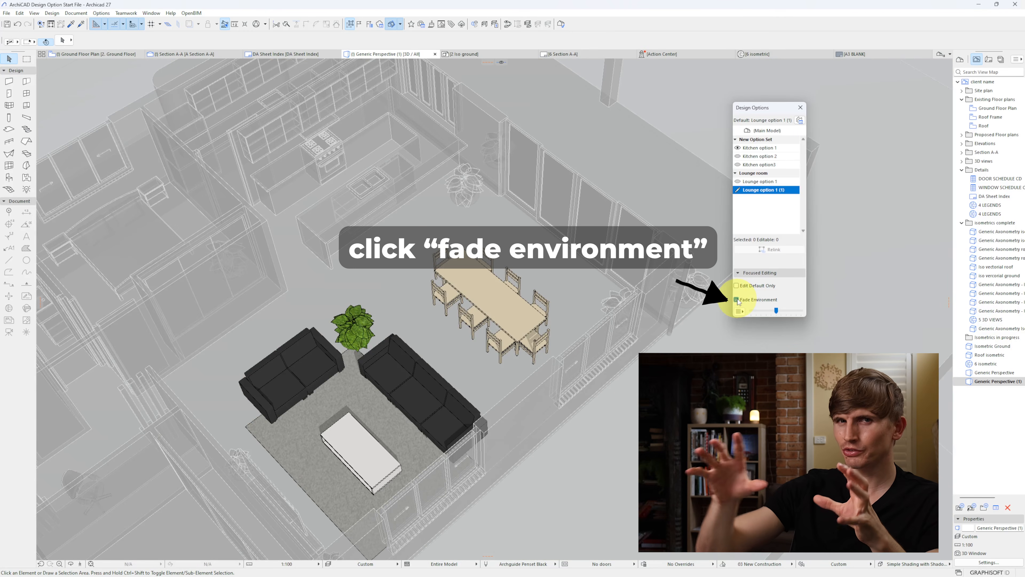
{"action": "left_click", "coordinate": [758, 147]}
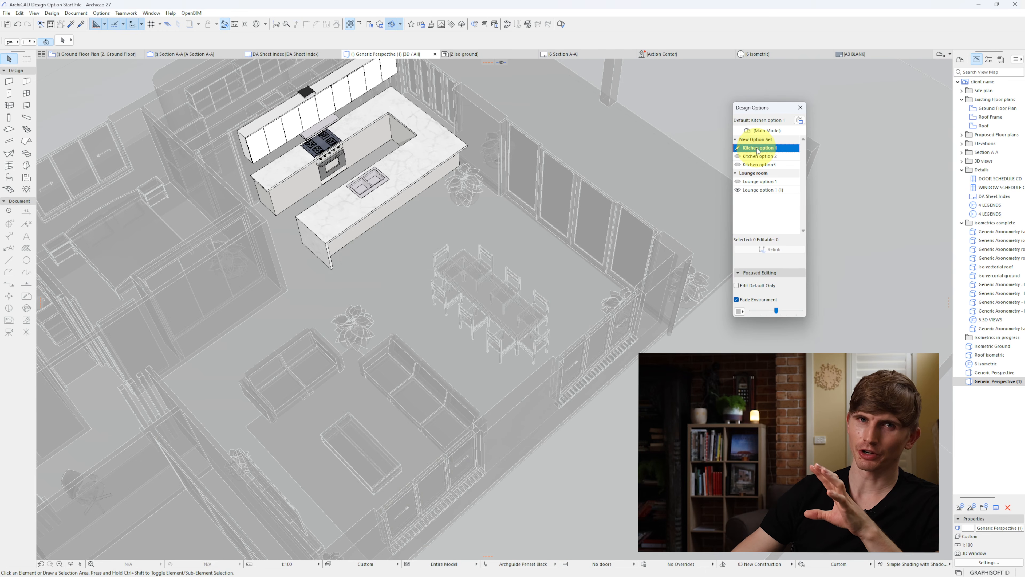
{"action": "left_click", "coordinate": [763, 157]}
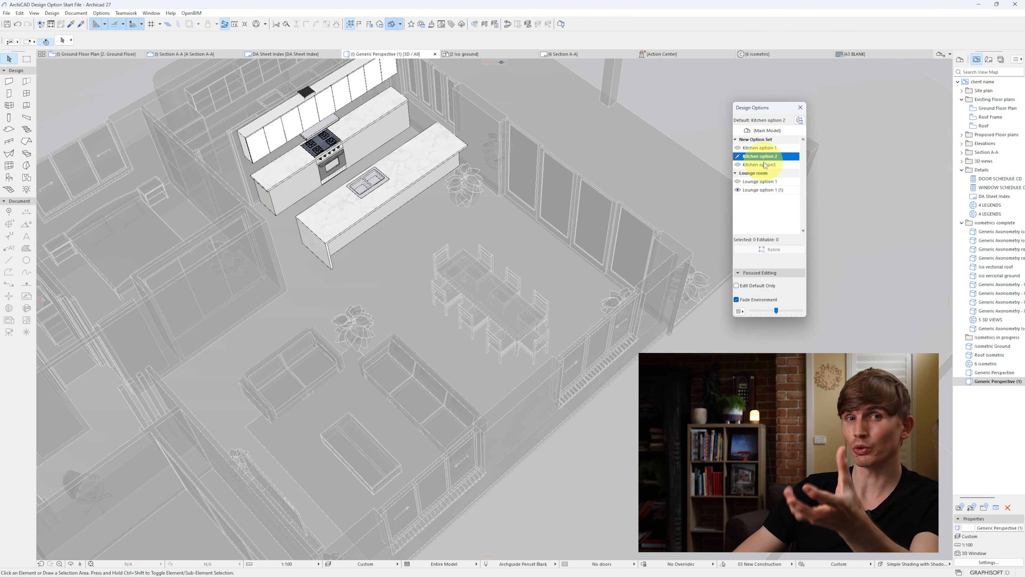
{"action": "left_click", "coordinate": [767, 131]}
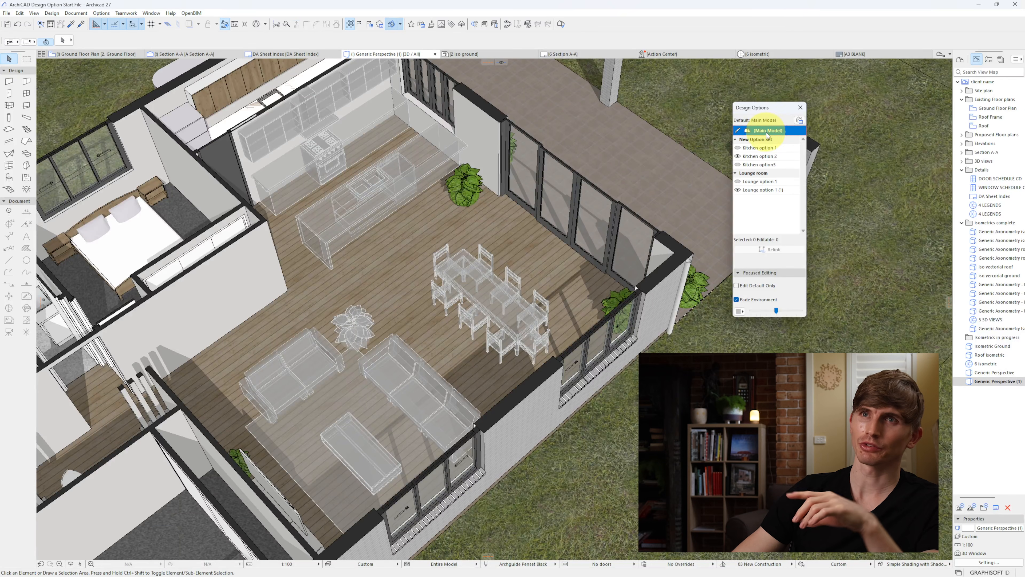
{"action": "left_click", "coordinate": [759, 148]}
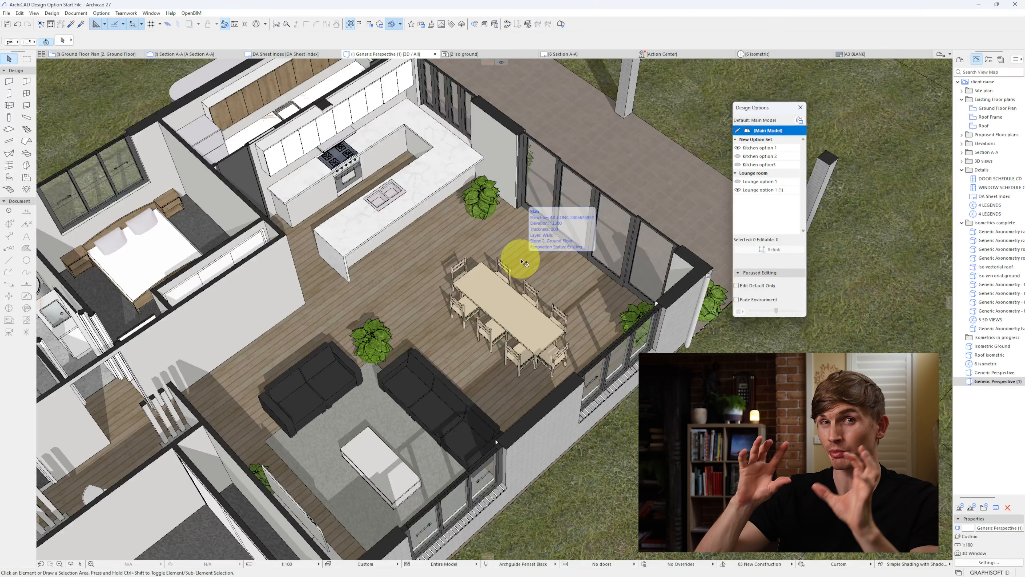
Step: Add an option set named "Bedroom" containing a new design option named "Bedroom to stay"
{"action": "left_click", "coordinate": [275, 290]}
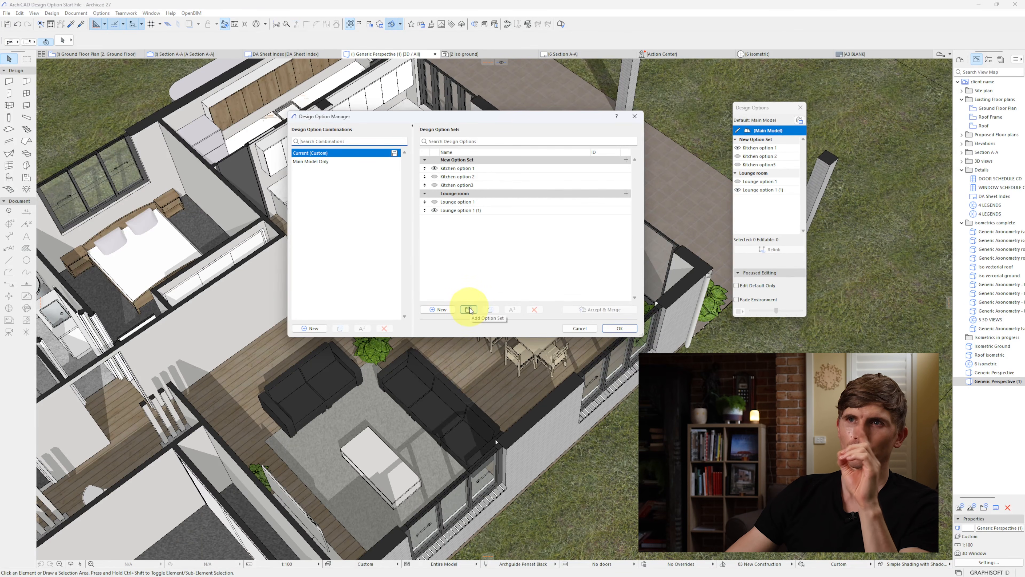
{"action": "left_click", "coordinate": [469, 310]}
{"action": "type", "text": "Bedr"}
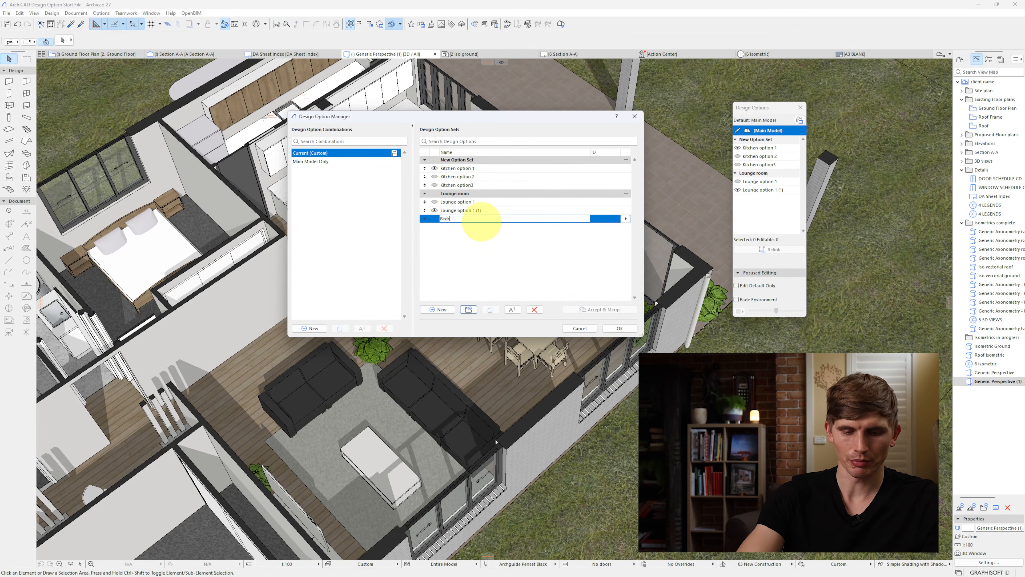
{"action": "type", "text": "oom"}
{"action": "left_click", "coordinate": [438, 310]}
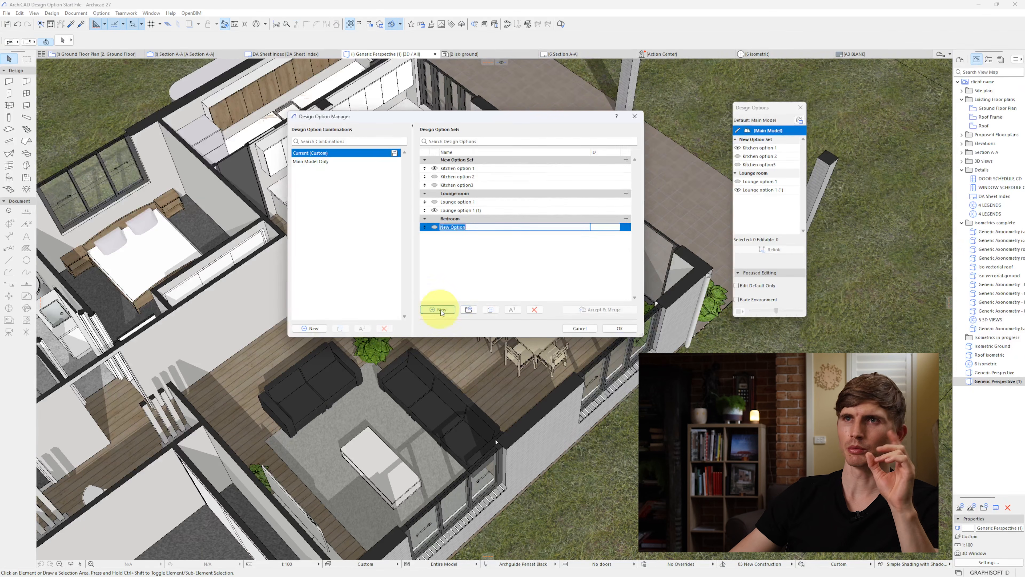
{"action": "type", "text": "Bedroom to "}
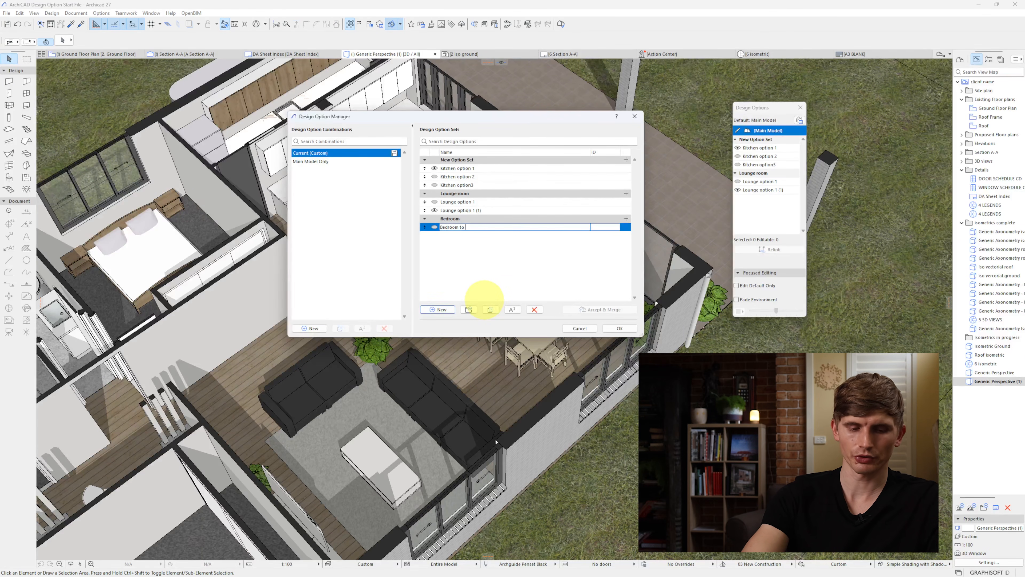
{"action": "type", "text": "stay"}
{"action": "left_click", "coordinate": [618, 329]}
Step: Relink the bedroom's walls, wardrobe, bed and floor finish from the main model to the Bedroom to stay option
{"action": "left_click", "coordinate": [257, 282]}
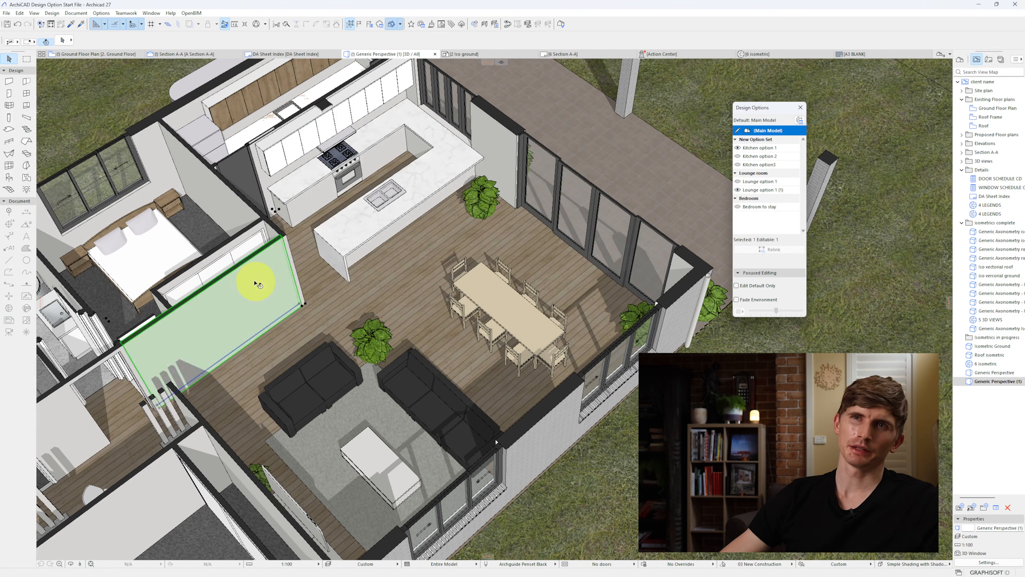
{"action": "left_click", "coordinate": [240, 244], "text": "shift"}
{"action": "left_click", "coordinate": [236, 198], "text": "shift"}
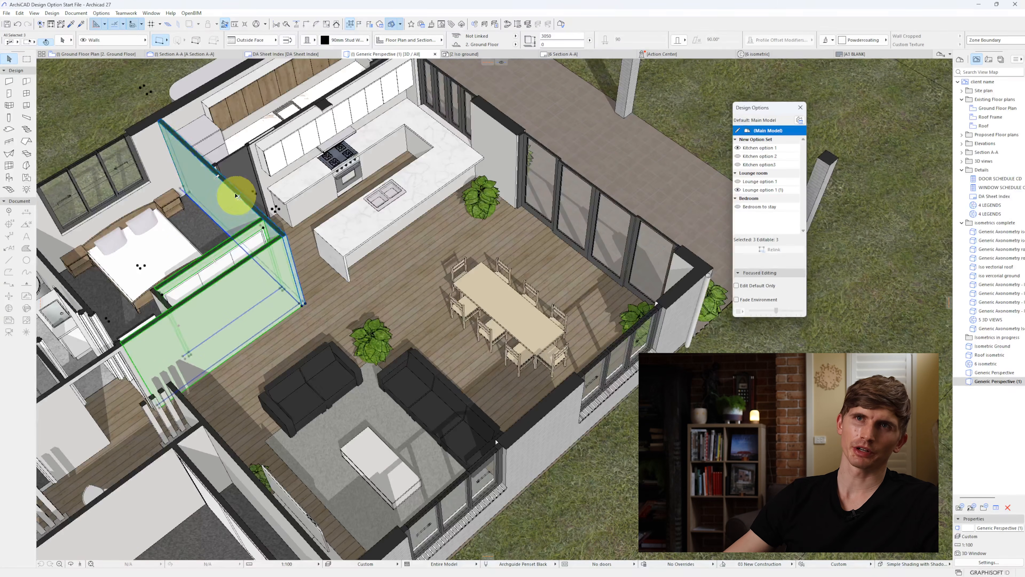
{"action": "left_click", "coordinate": [156, 230], "text": "shift"}
{"action": "left_click", "coordinate": [767, 208]}
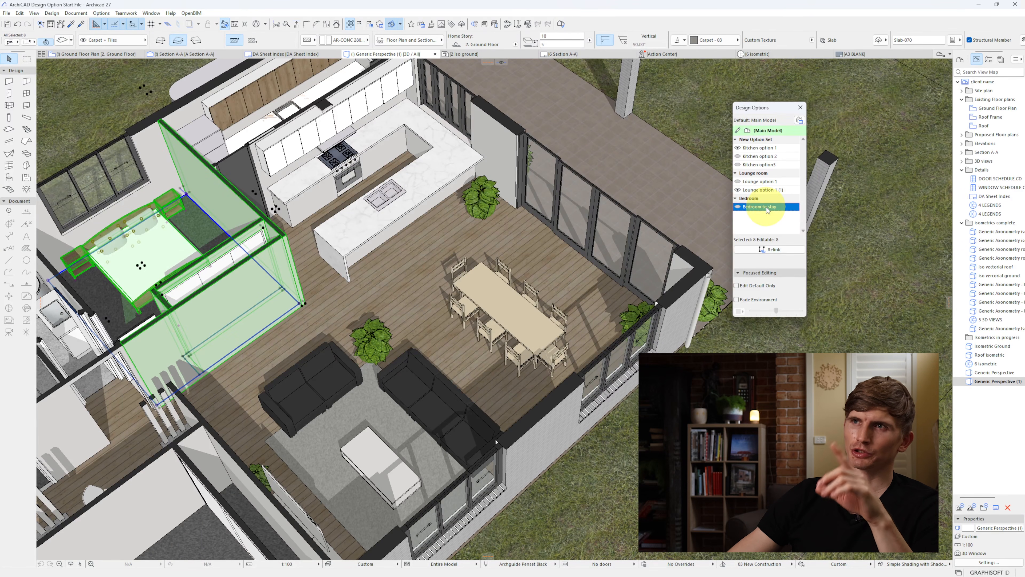
{"action": "left_click", "coordinate": [774, 249]}
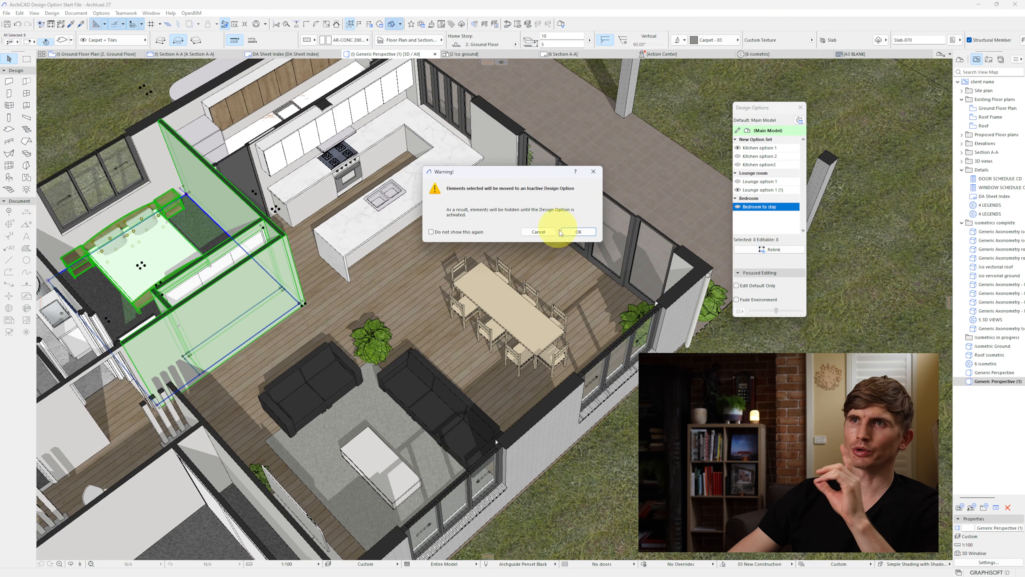
{"action": "left_click", "coordinate": [578, 232]}
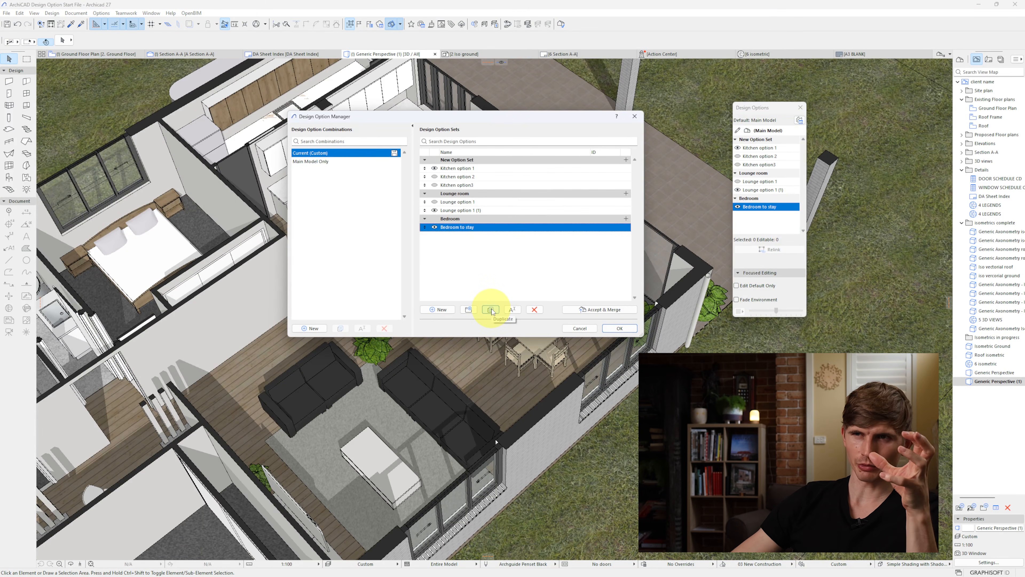
Step: Duplicate the Bedroom to stay option with its linked elements and name the copy "Dual living"
{"action": "left_click", "coordinate": [491, 309]}
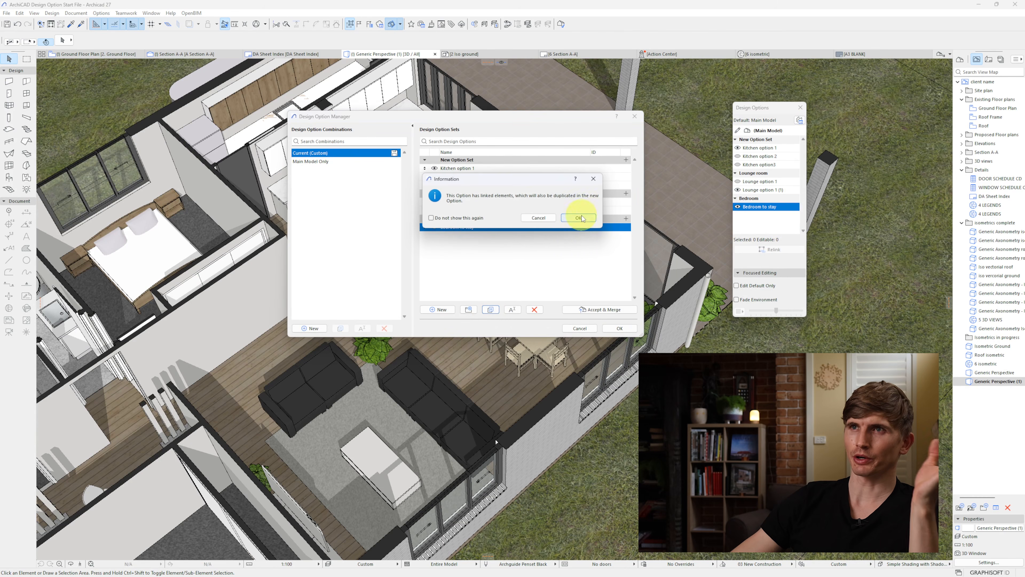
{"action": "left_click", "coordinate": [581, 224]}
{"action": "type", "text": "Dual living"}
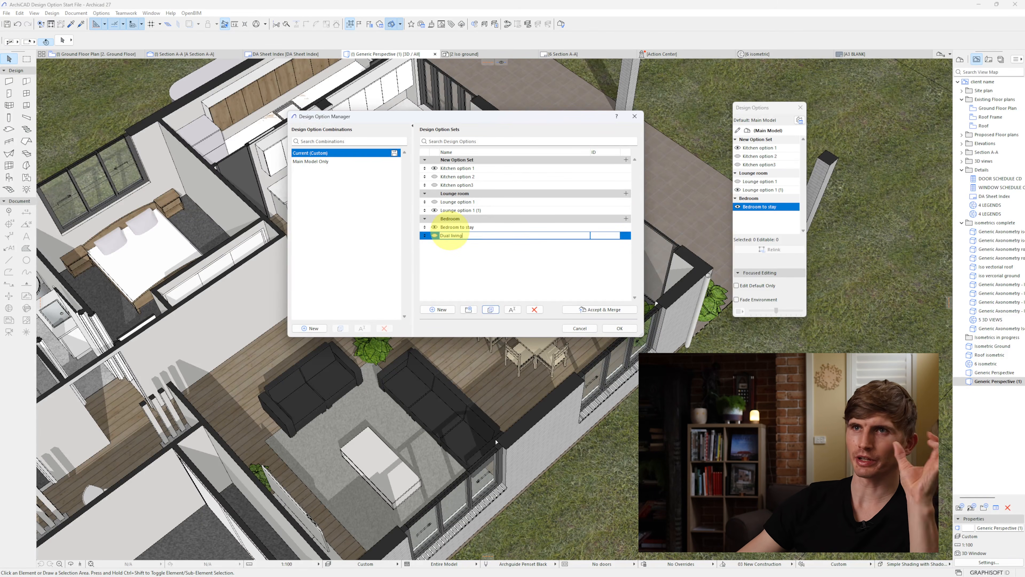
{"action": "left_click", "coordinate": [619, 328]}
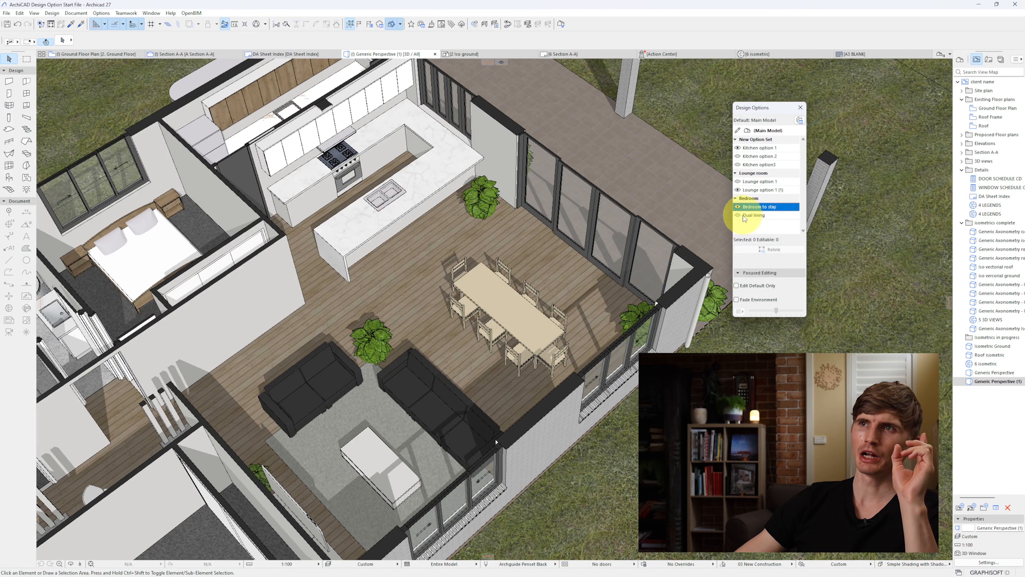
Step: Activate Dual living and remove the wall facing the lounge, the wardrobe and the bed from the bedroom
{"action": "left_click", "coordinate": [742, 217]}
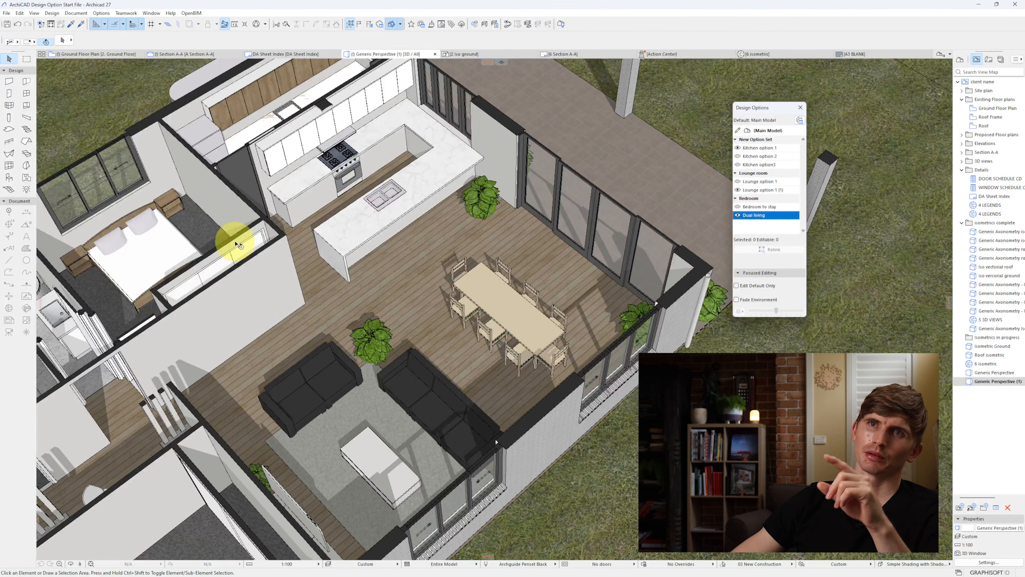
{"action": "left_click", "coordinate": [238, 250]}
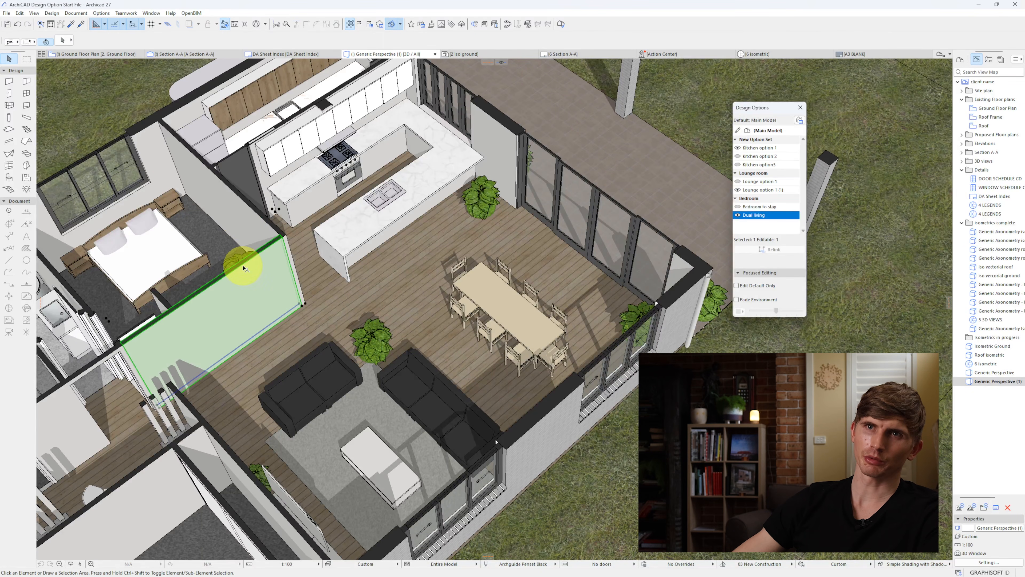
{"action": "left_click", "coordinate": [284, 168]}
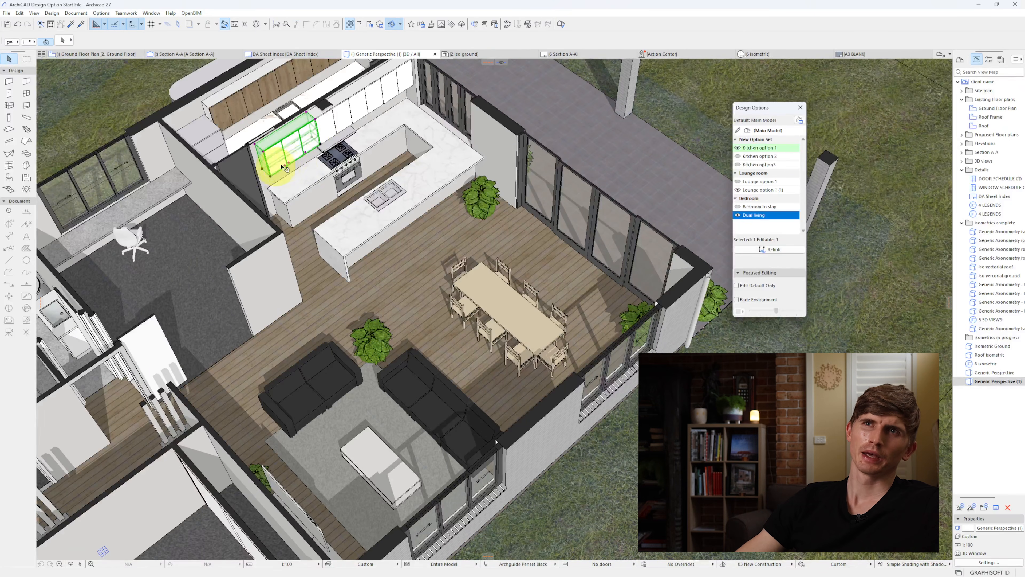
{"action": "left_click", "coordinate": [321, 144]}
Step: Relink the wall cabinet, office chair and stone desktop to the Dual living option
{"action": "left_click", "coordinate": [250, 234]}
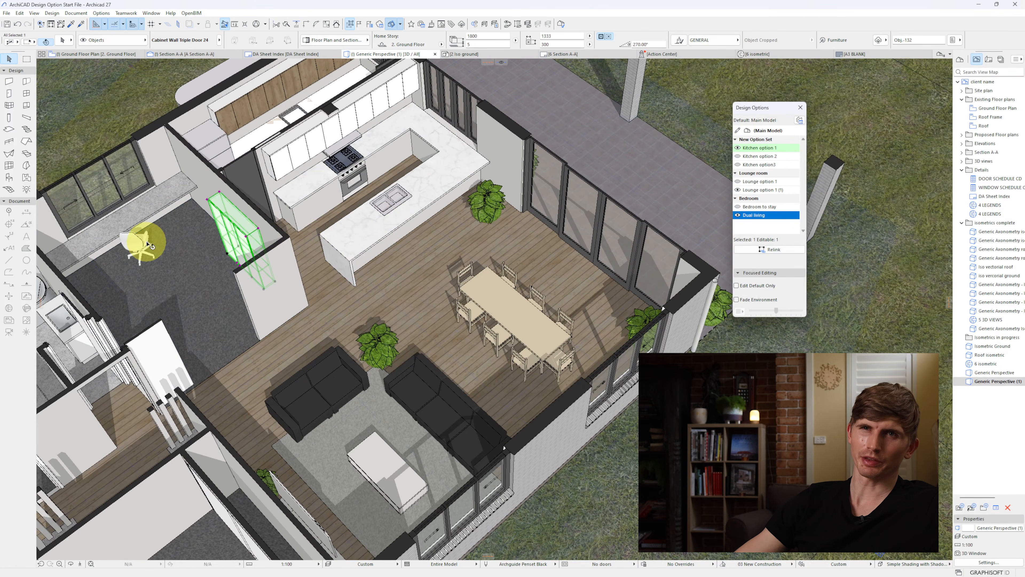
{"action": "left_click", "coordinate": [143, 240], "text": "shift"}
{"action": "left_click", "coordinate": [161, 210], "text": "shift"}
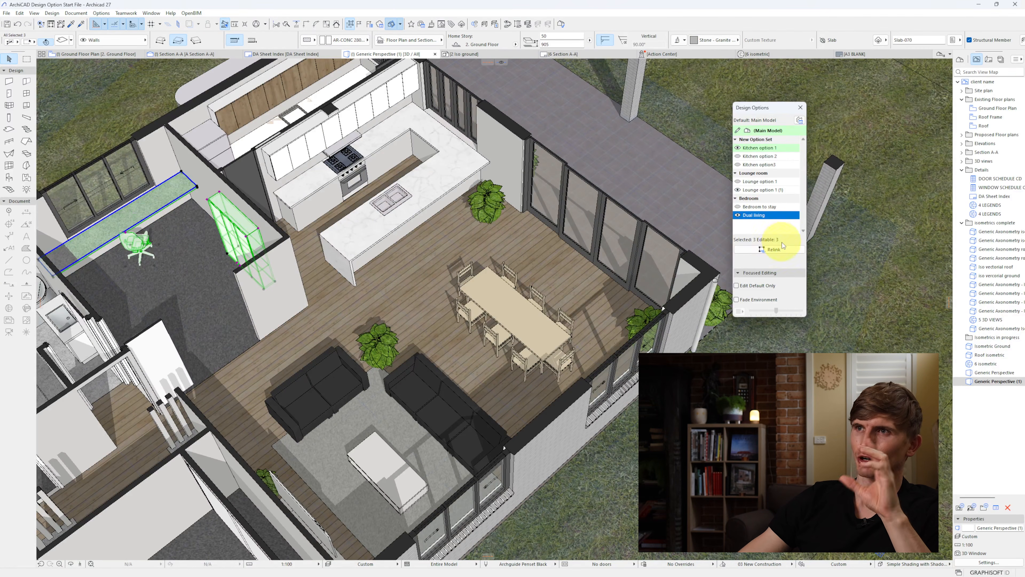
{"action": "left_click", "coordinate": [779, 251]}
Step: Switch between Bedroom to stay and Dual living to compare the two bedroom layouts in 3D
{"action": "left_click", "coordinate": [735, 214]}
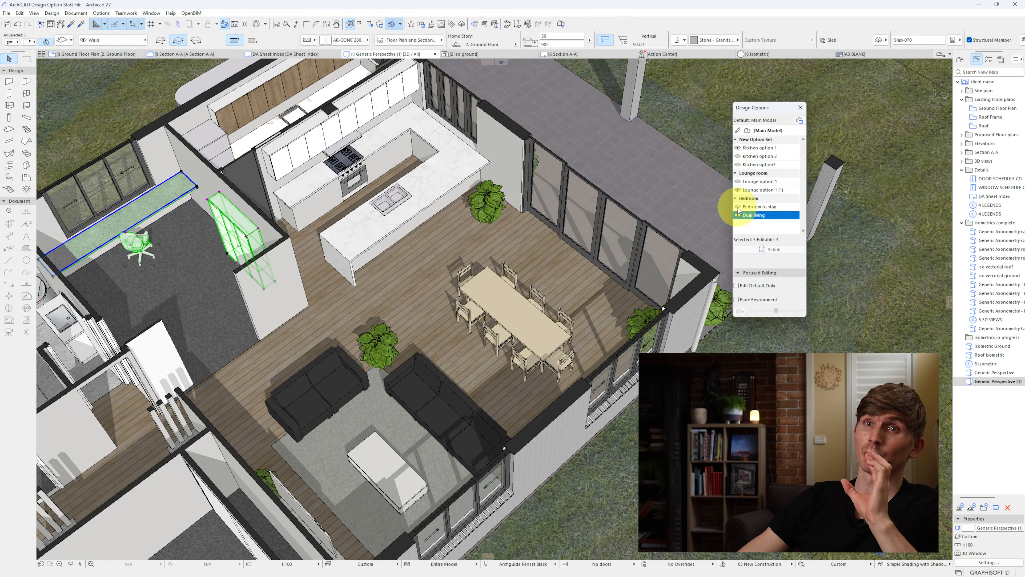
{"action": "left_click", "coordinate": [738, 208]}
{"action": "left_click", "coordinate": [738, 215]}
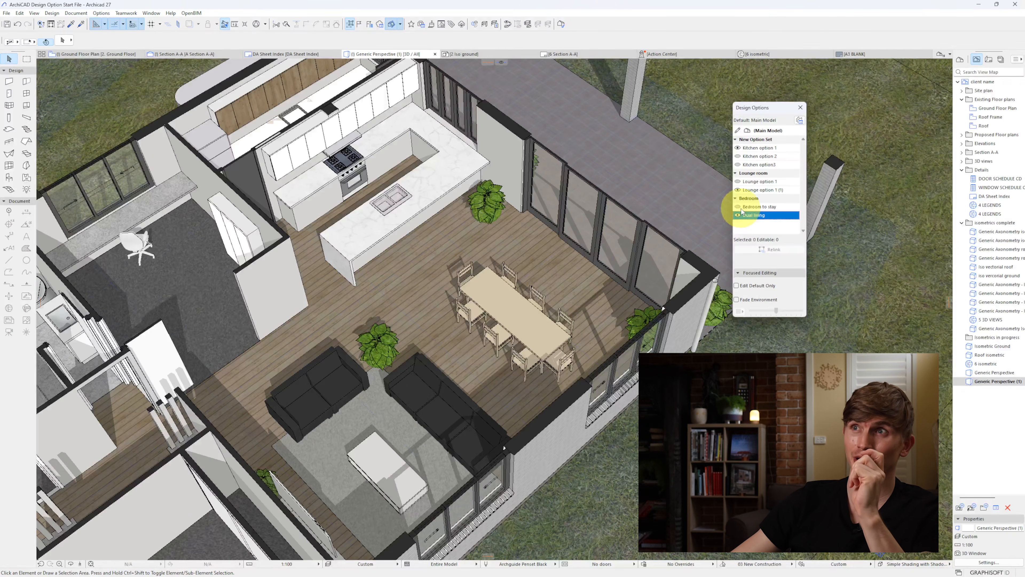
Step: Preview the house in 3D with Kitchen option3, Lounge option 1 and Bedroom to stay combined
{"action": "left_click", "coordinate": [738, 165]}
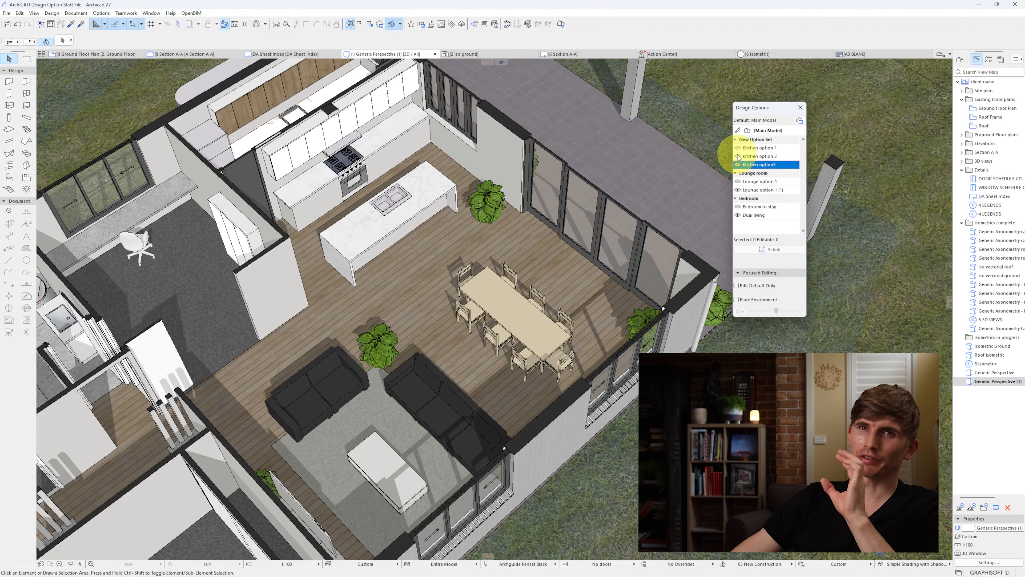
{"action": "left_click", "coordinate": [739, 181]}
{"action": "left_click", "coordinate": [738, 207]}
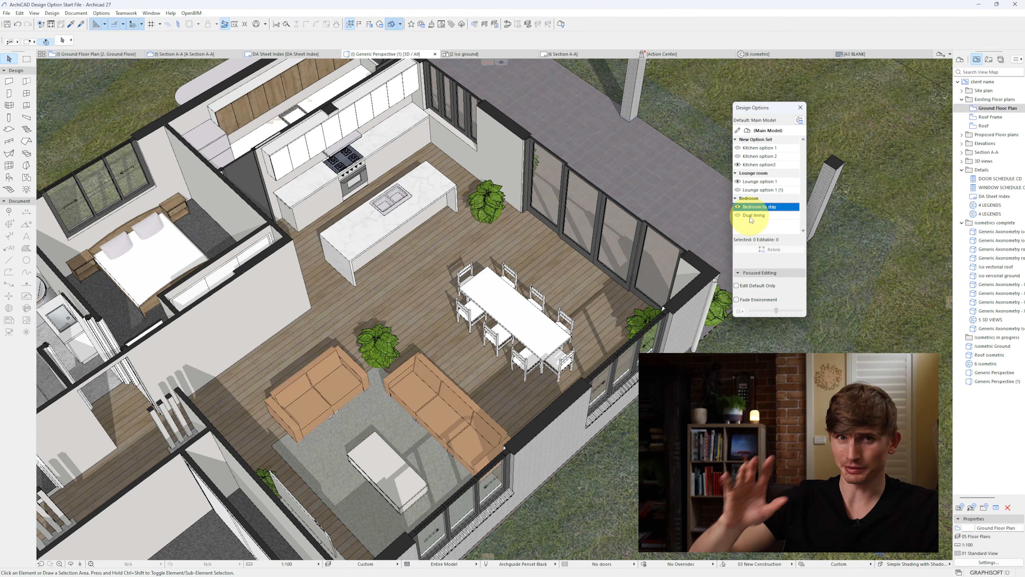
Step: Open the Ground Floor Plan and compare the bedroom options on it, ending with Bedroom to stay active
{"action": "scroll", "coordinate": [654, 268], "scroll_direction": "down", "scroll_amount": 1}
{"action": "middle_click_drag", "start_coordinate": [655, 268], "coordinate": [548, 258]}
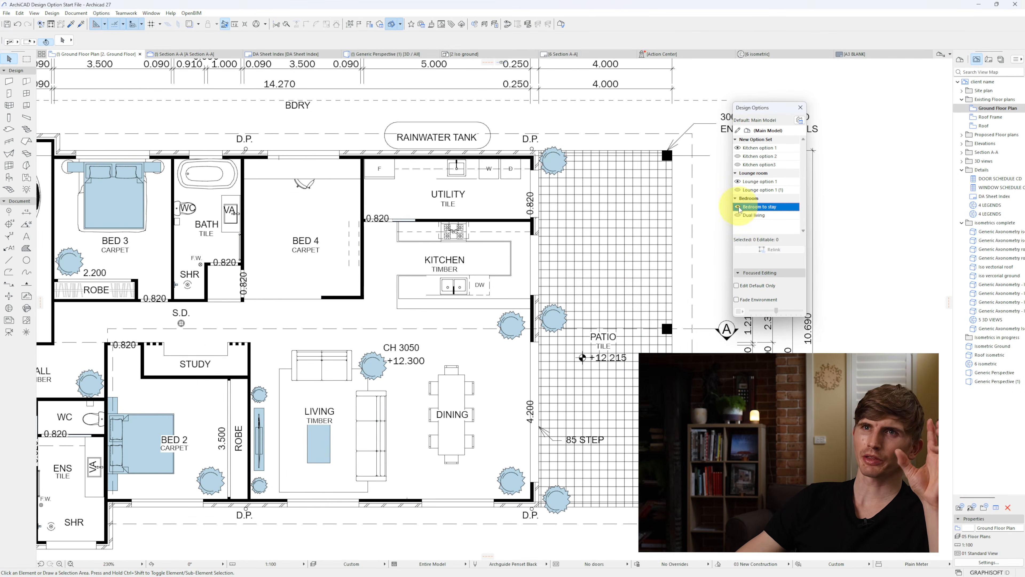
{"action": "left_click", "coordinate": [738, 207]}
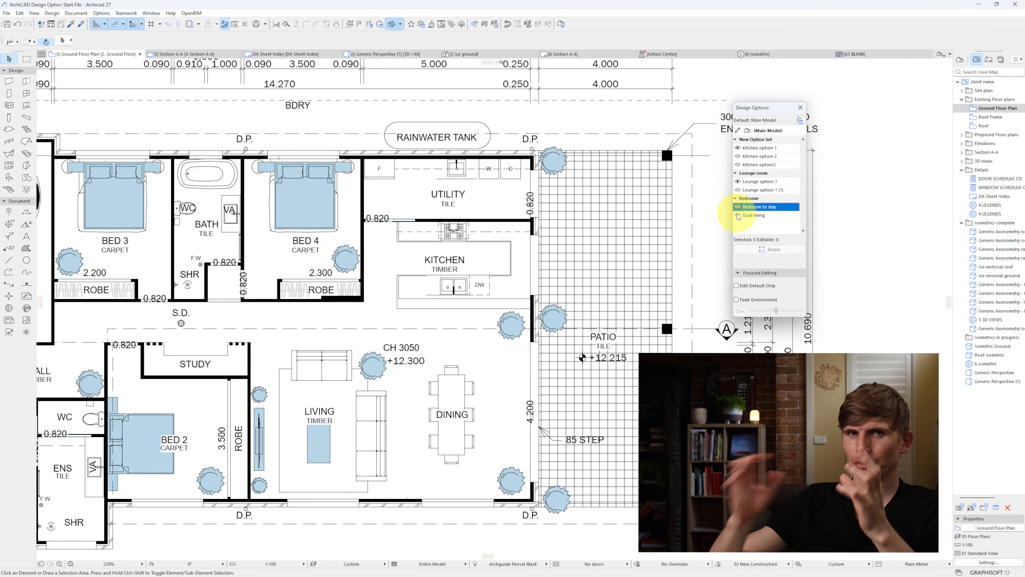
Step: Create a design option combination named "House combo 1" from Kitchen option 1, Lounge option 1 (1) and Bedroom to stay
{"action": "left_click", "coordinate": [800, 120]}
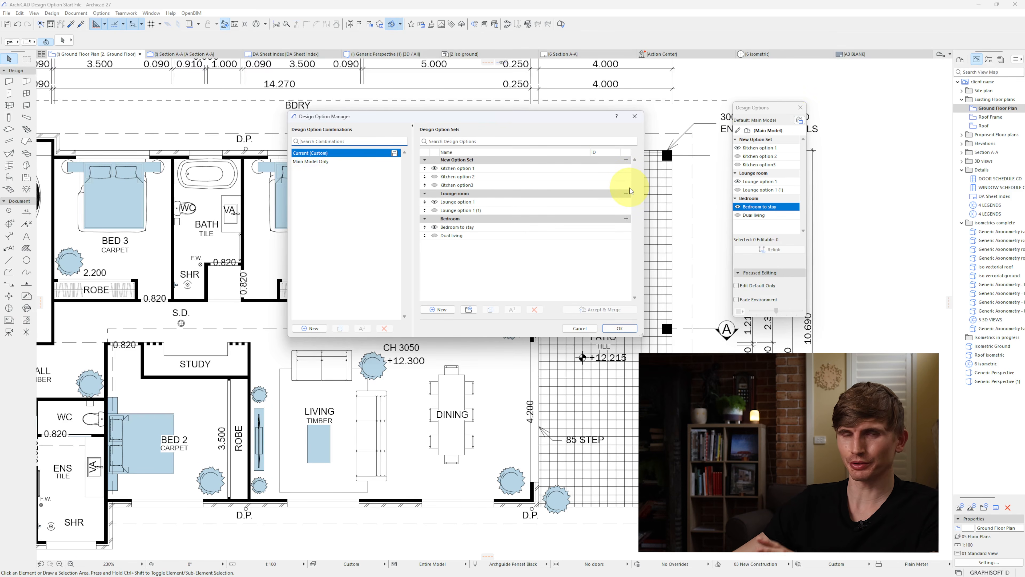
{"action": "left_click", "coordinate": [319, 328]}
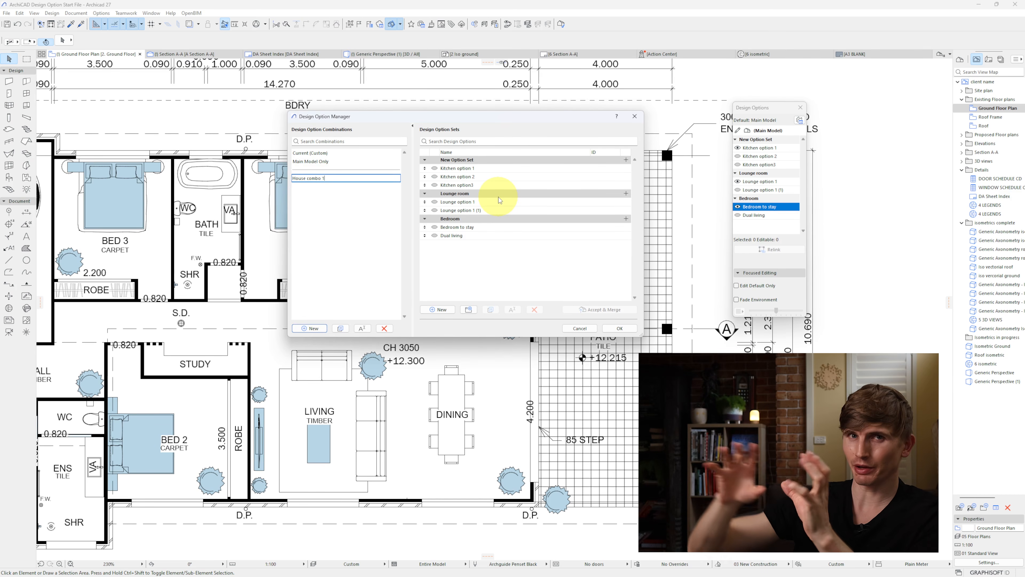
{"action": "left_click", "coordinate": [435, 169]}
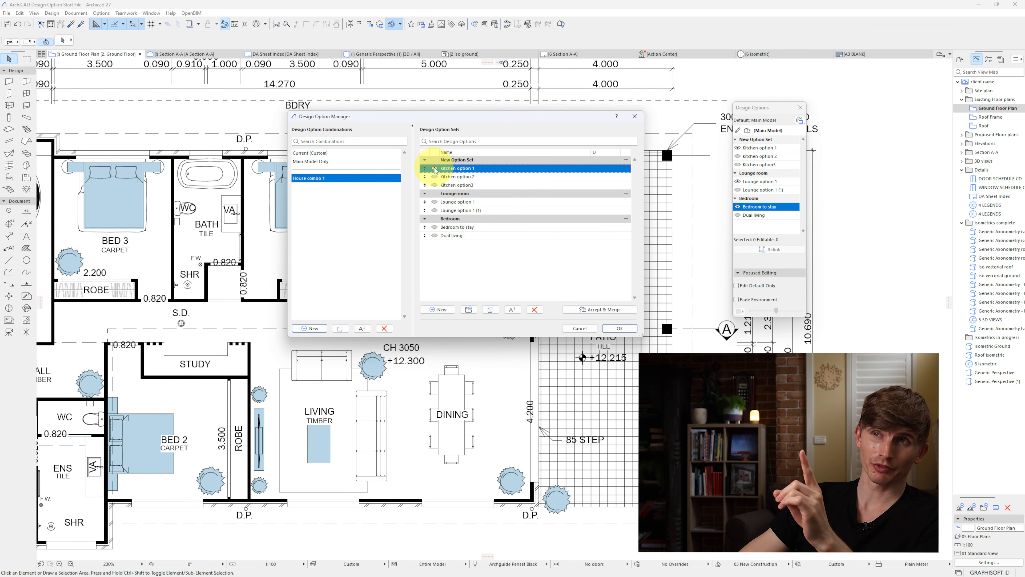
{"action": "left_click", "coordinate": [436, 211]}
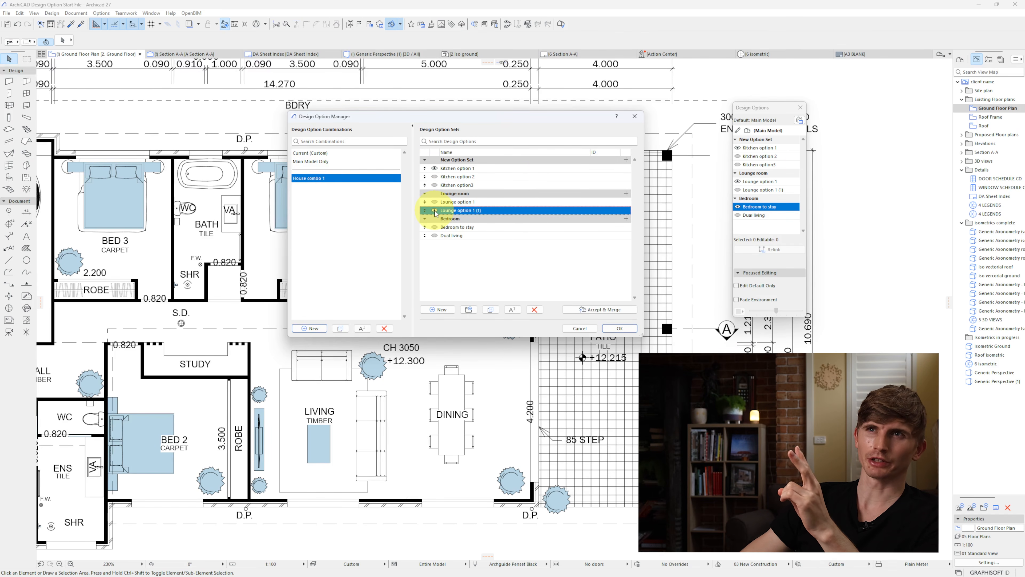
{"action": "left_click", "coordinate": [436, 228]}
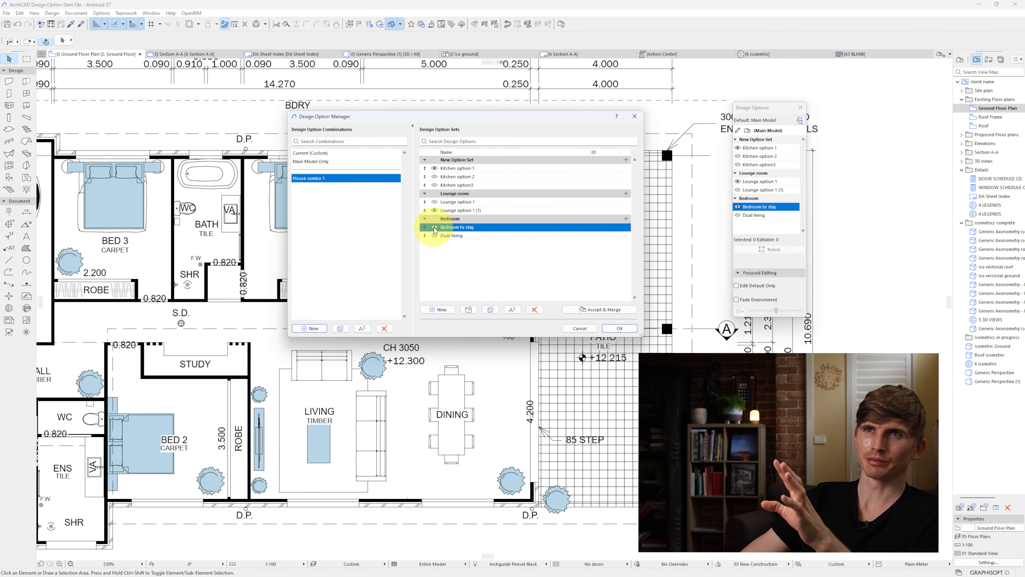
{"action": "left_click", "coordinate": [620, 329]}
Step: Set the option combination of the existing Ground Floor Plan view to House combo 1 in its view settings
{"action": "right_click", "coordinate": [990, 108]}
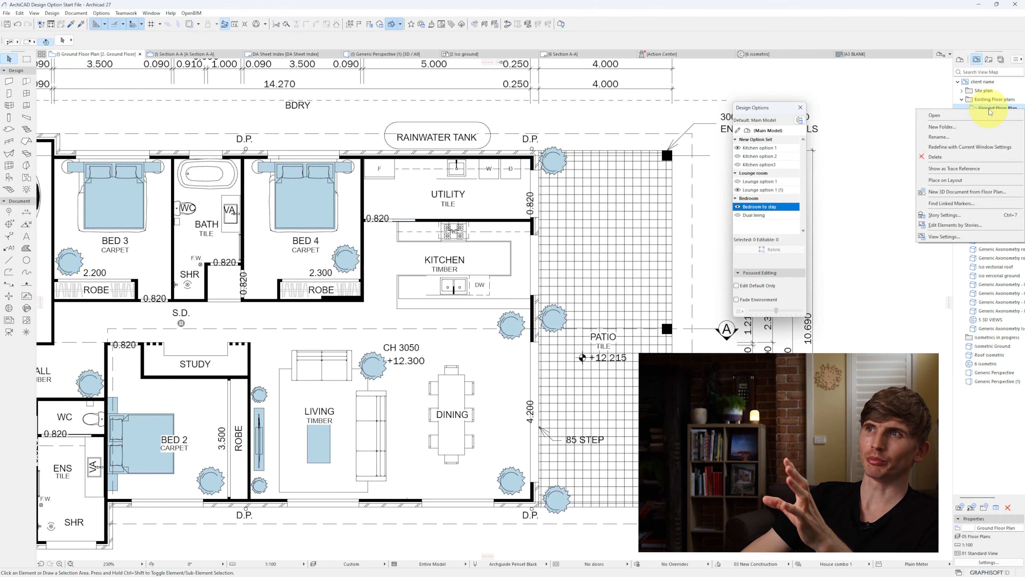
{"action": "left_click", "coordinate": [944, 236]}
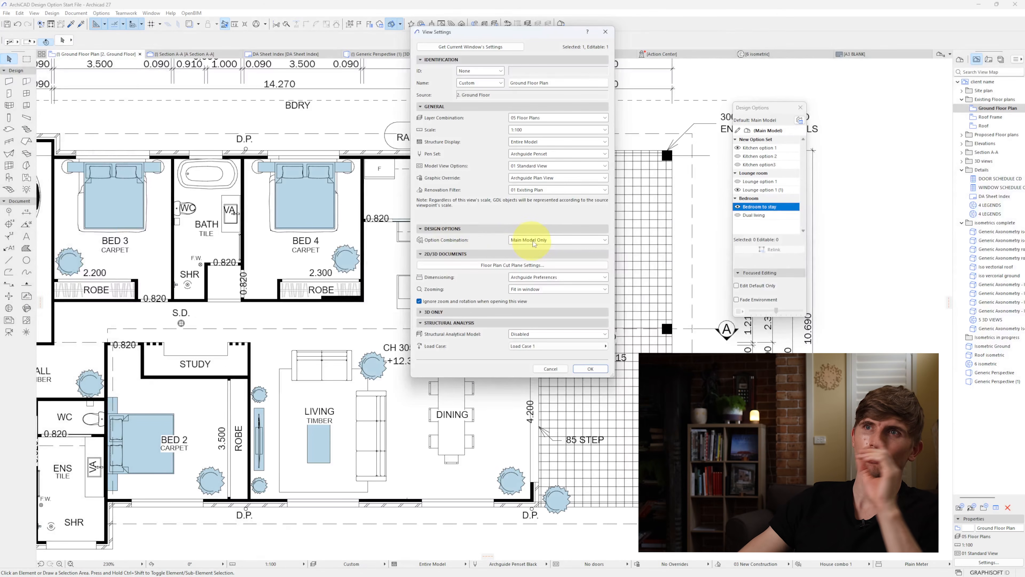
{"action": "left_click", "coordinate": [534, 241]}
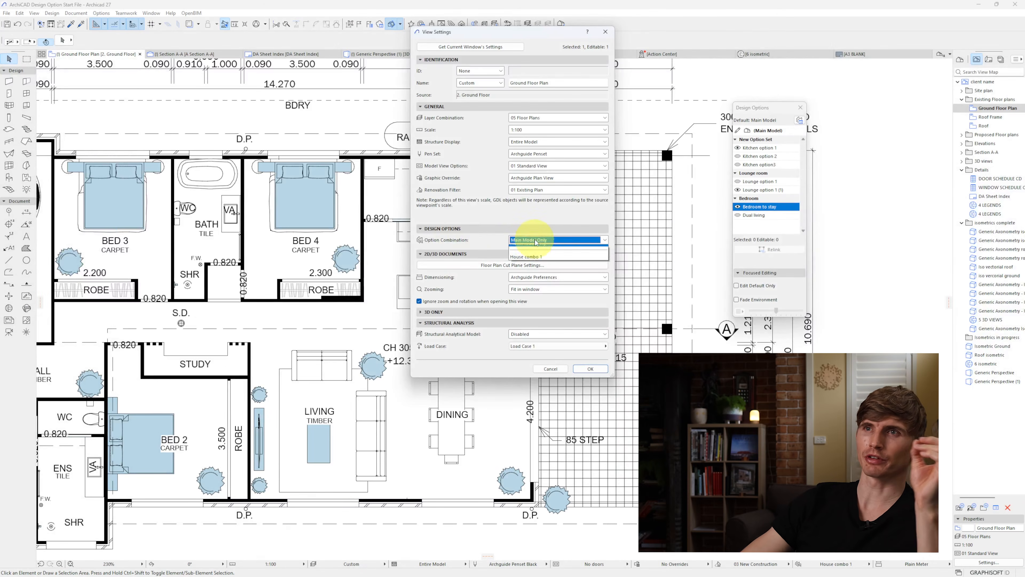
{"action": "left_click", "coordinate": [541, 262]}
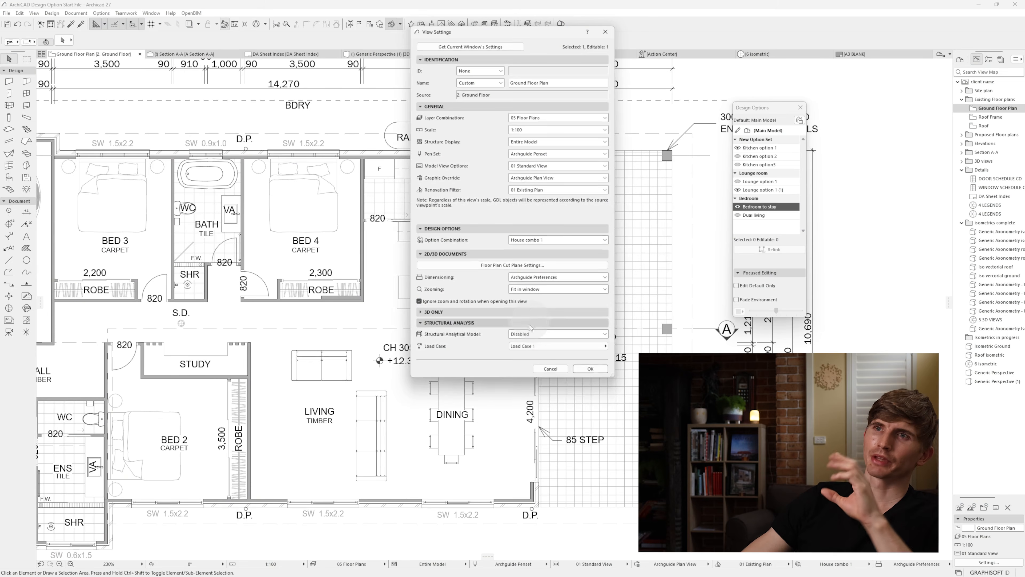
{"action": "left_click", "coordinate": [590, 368]}
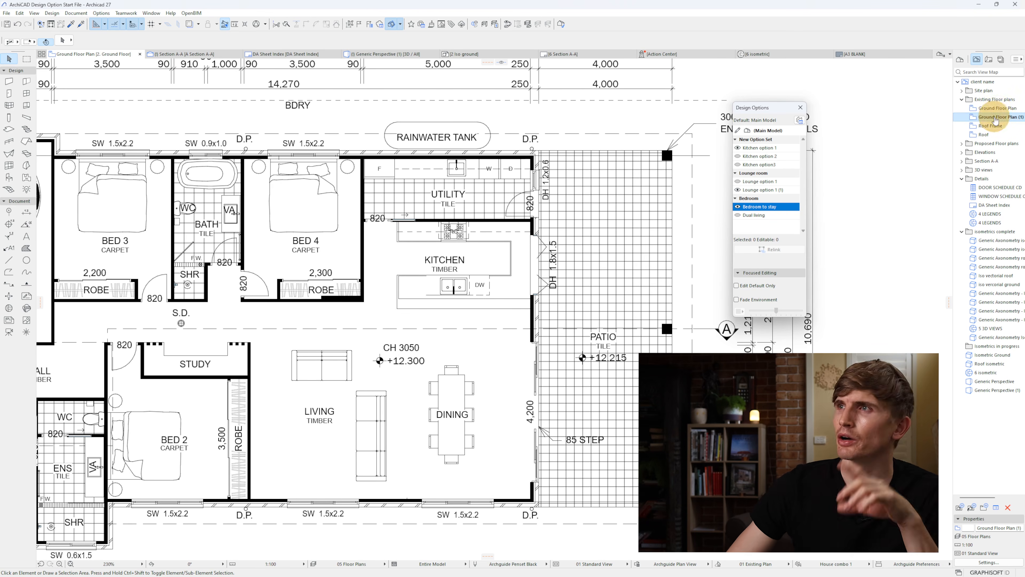
Step: Rename the copy of the existing Ground Floor Plan view as "option 2 Ground Floor Plan"
{"action": "right_click", "coordinate": [997, 110]}
{"action": "left_click", "coordinate": [985, 150]}
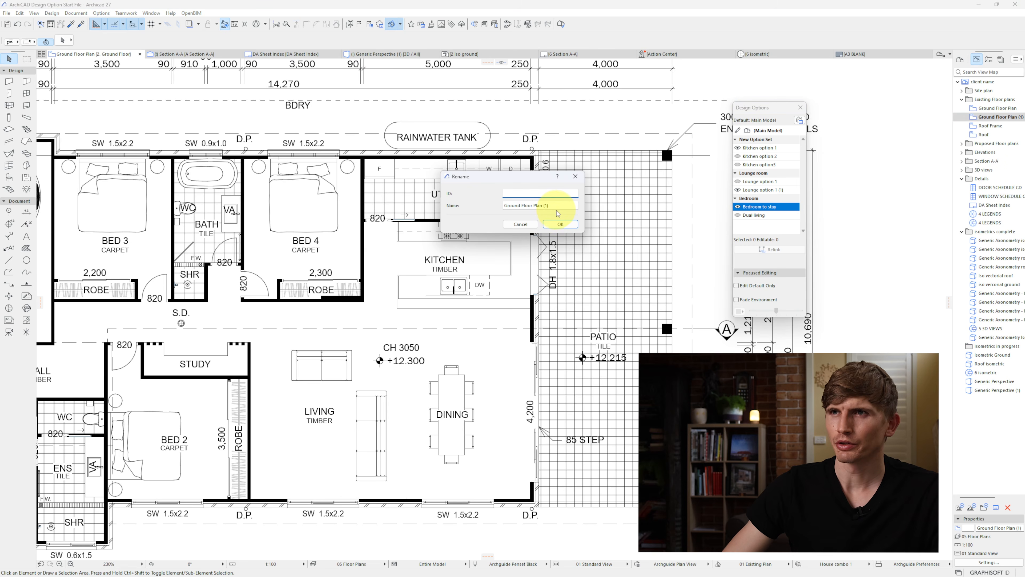
{"action": "left_click", "coordinate": [506, 205]}
{"action": "type", "text": "option 2"}
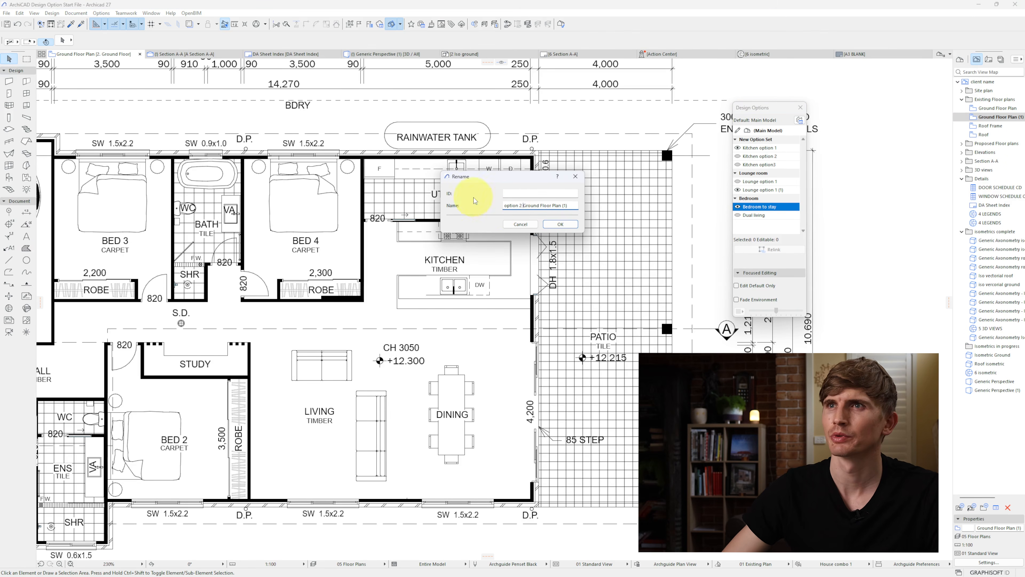
{"action": "left_click", "coordinate": [560, 224]}
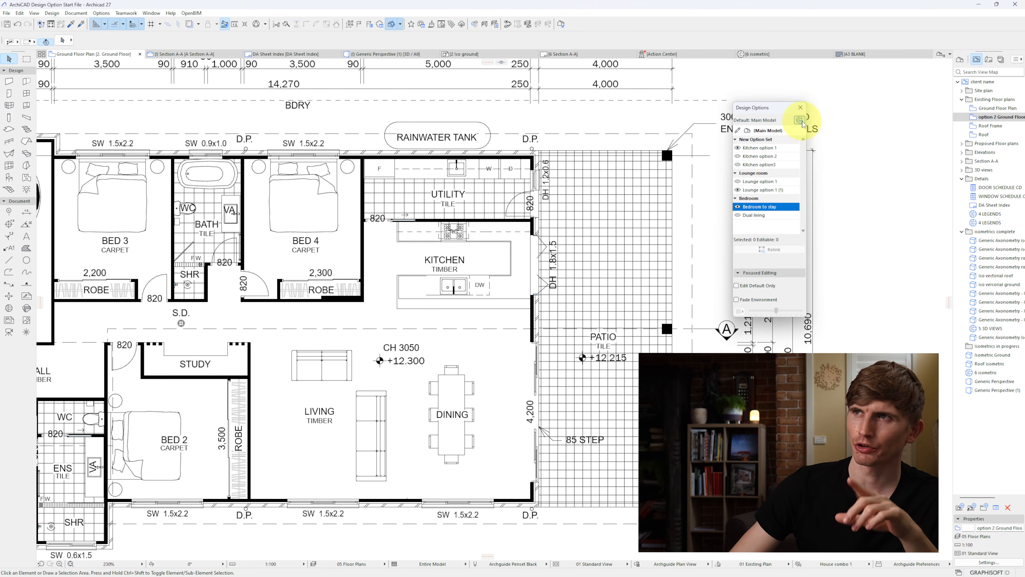
Step: Create a design option combination named "House combo 2" from Kitchen option3, Lounge option 1 and Dual living
{"action": "left_click", "coordinate": [799, 120]}
{"action": "left_click", "coordinate": [308, 328]}
{"action": "type", "text": "House combo 2"}
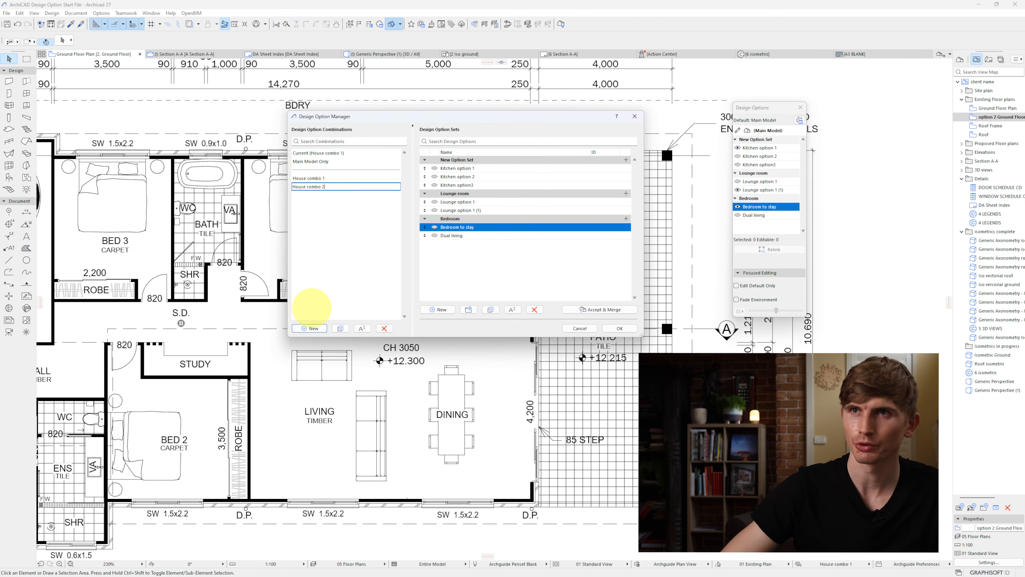
{"action": "left_click", "coordinate": [436, 186]}
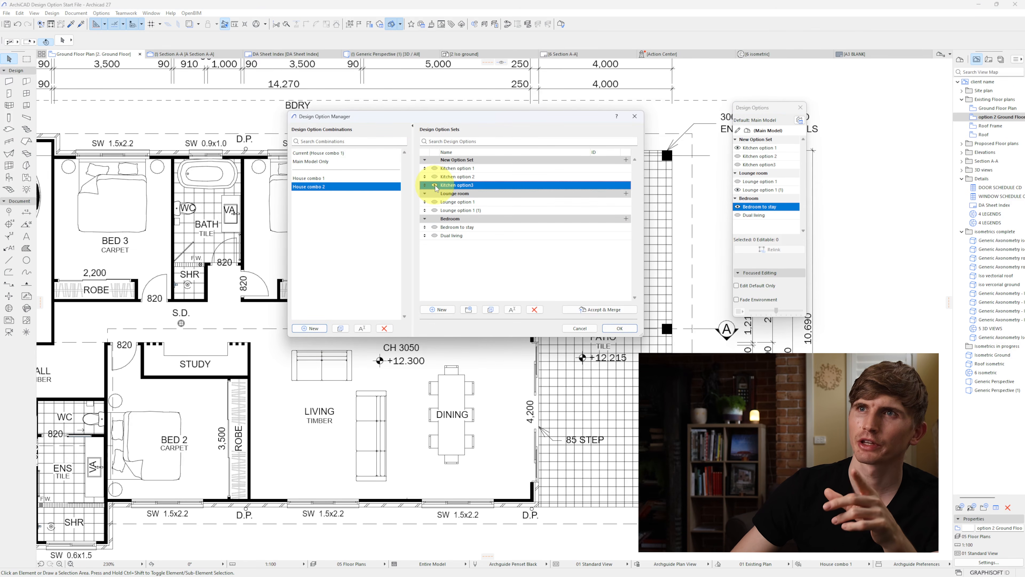
{"action": "left_click", "coordinate": [435, 202]}
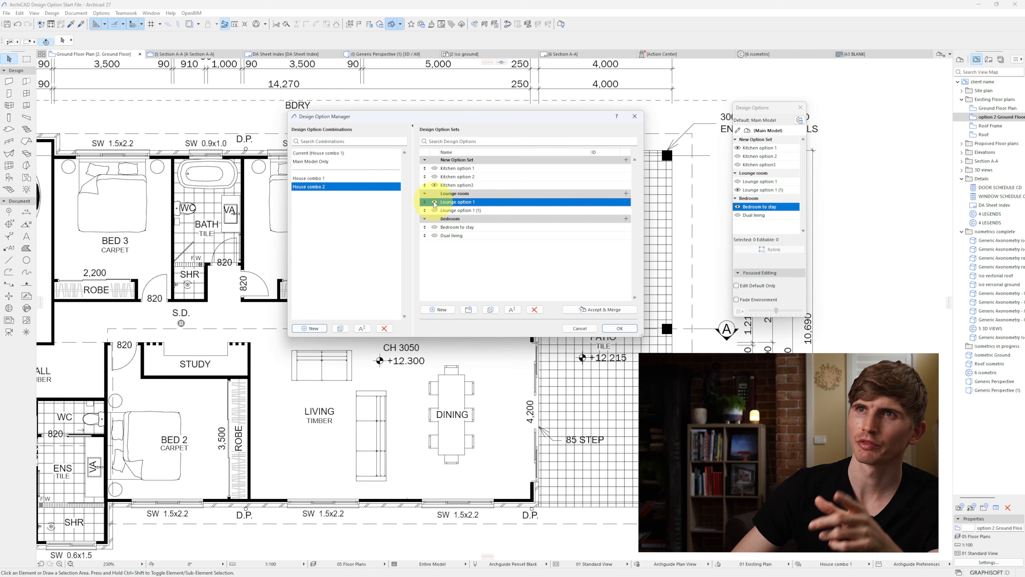
{"action": "left_click", "coordinate": [434, 236]}
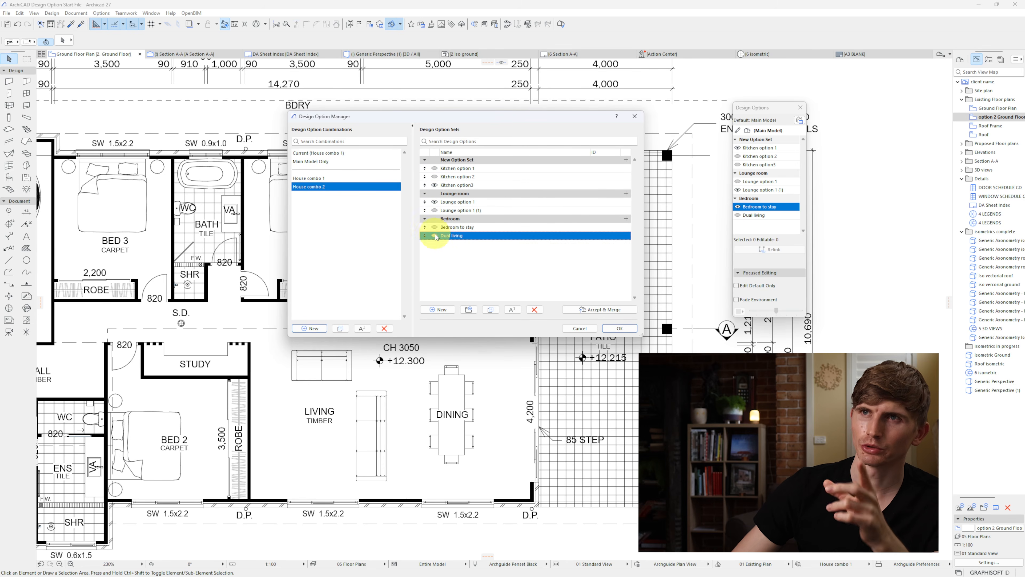
{"action": "left_click", "coordinate": [619, 328]}
Step: Set the option 2 Ground Floor Plan view's option combination to House combo 2 and open the view to check it
{"action": "right_click", "coordinate": [991, 117]}
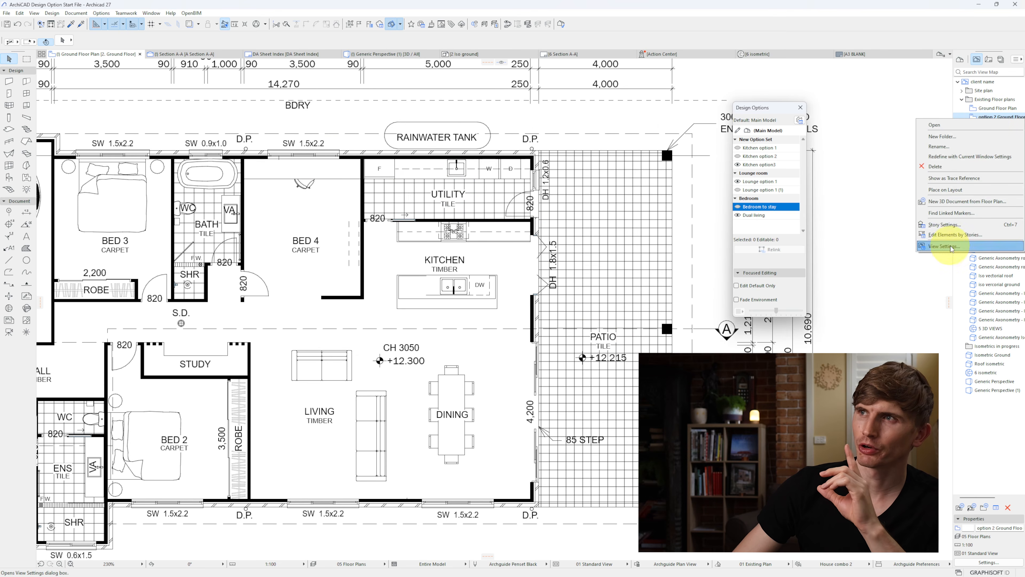
{"action": "left_click", "coordinate": [945, 246]}
{"action": "left_click", "coordinate": [520, 273]}
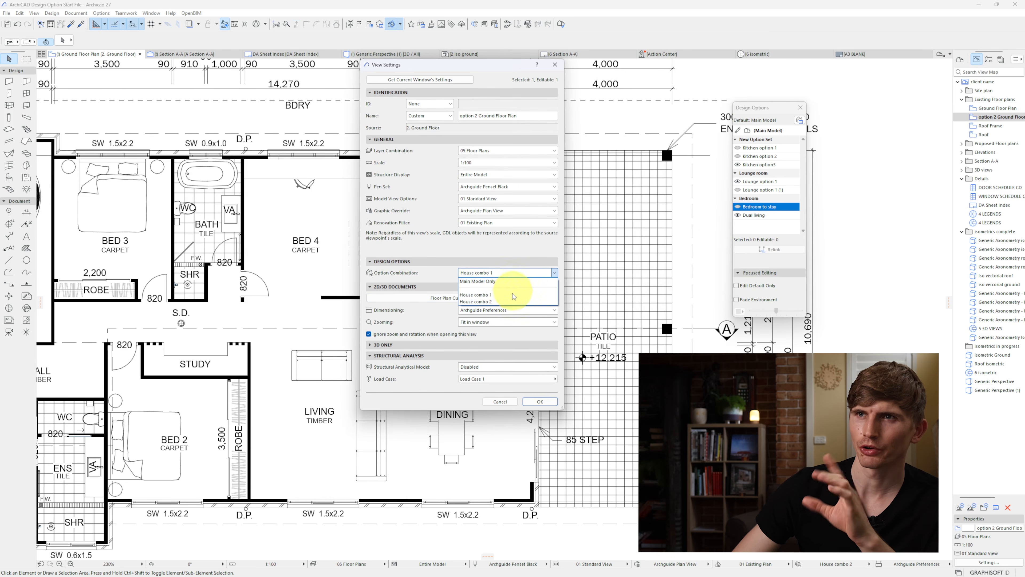
{"action": "left_click", "coordinate": [512, 301]}
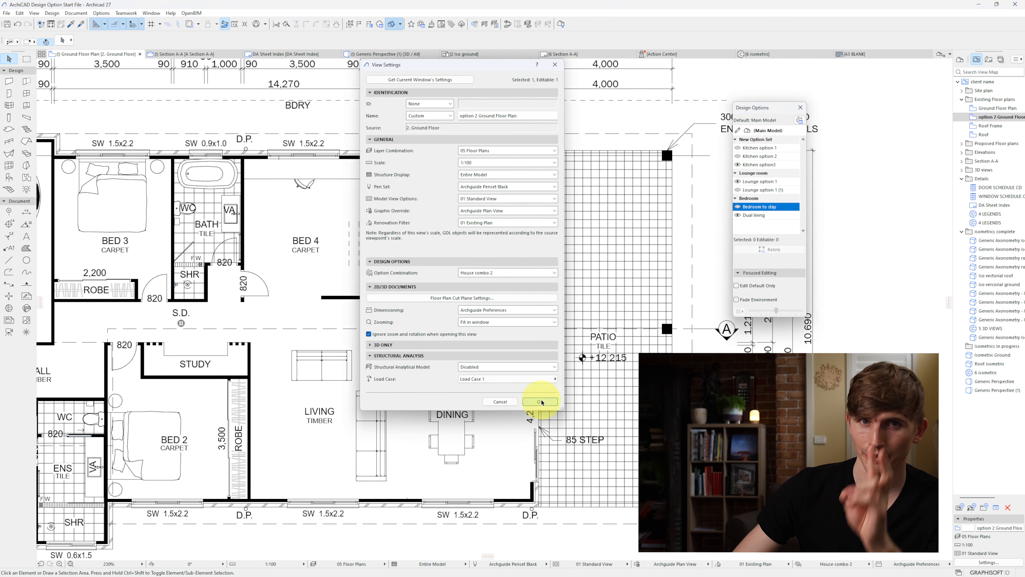
{"action": "left_click", "coordinate": [540, 401]}
{"action": "double_click", "coordinate": [1000, 120]}
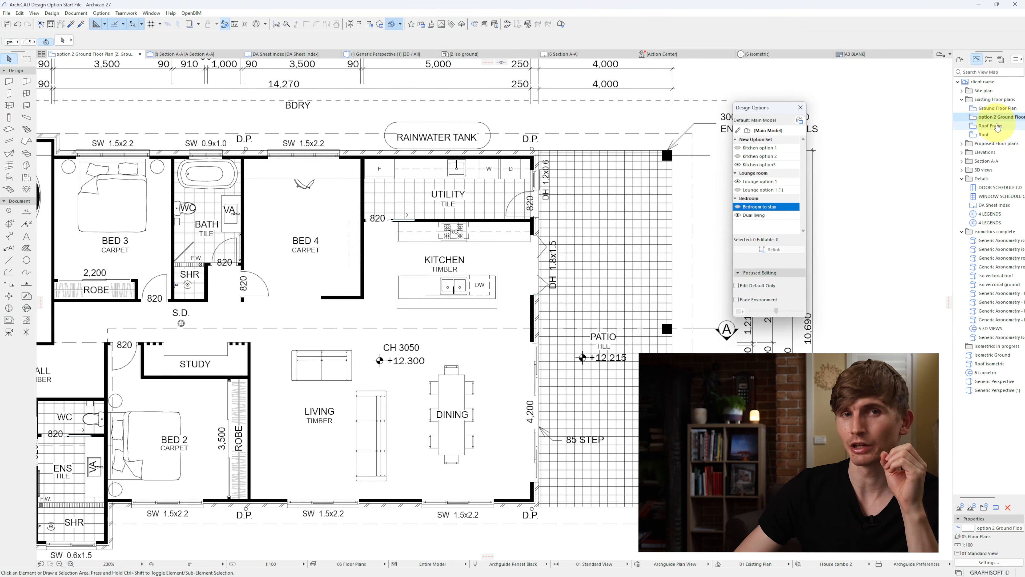
{"action": "double_click", "coordinate": [998, 108]}
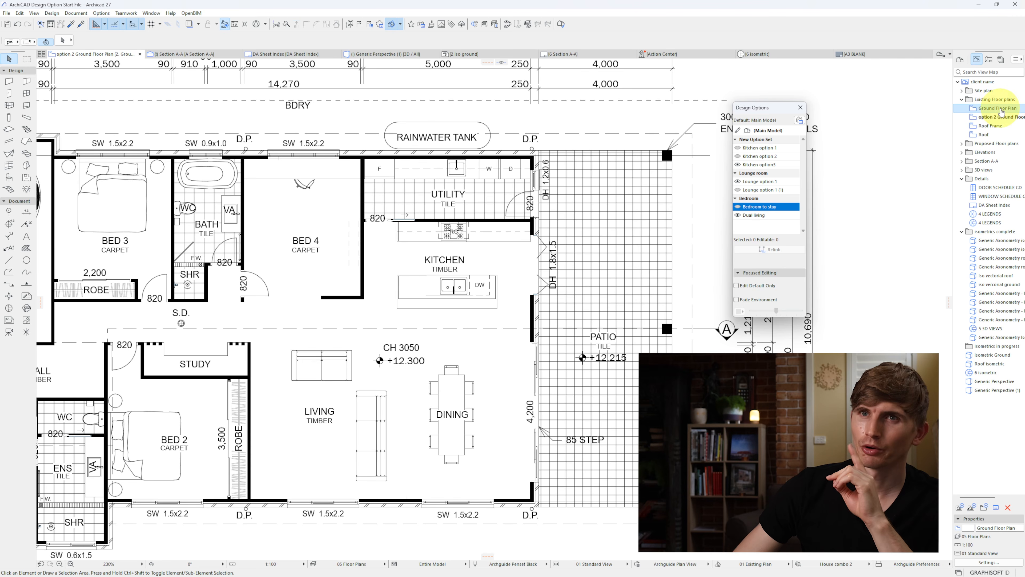
Step: Turn on Fade Environment and make kitchen, lounge and bedroom options the default in turn to examine each one's elements on the plan
{"action": "left_click", "coordinate": [737, 300]}
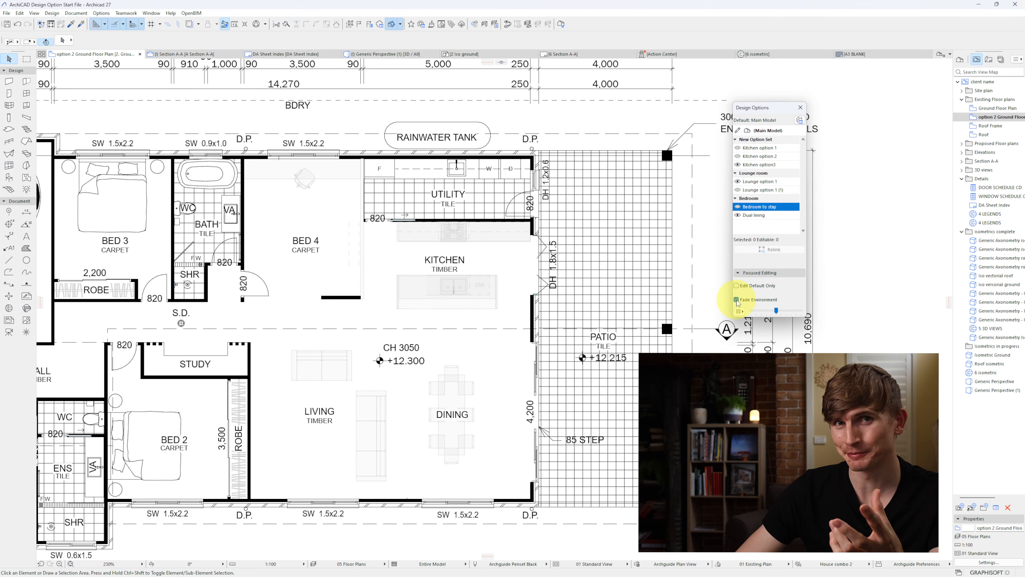
{"action": "double_click", "coordinate": [772, 148]}
{"action": "double_click", "coordinate": [774, 158]}
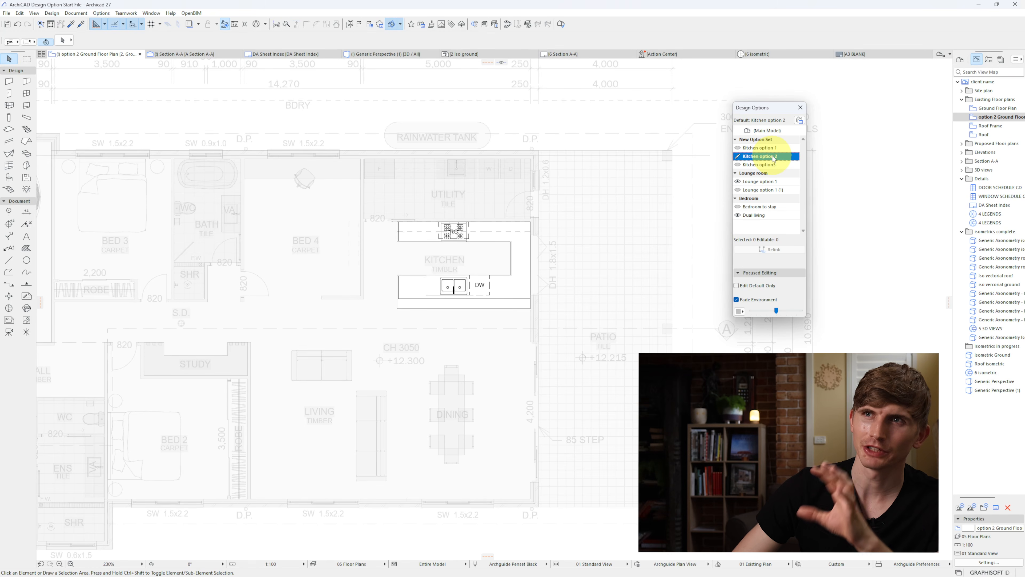
{"action": "double_click", "coordinate": [770, 182]}
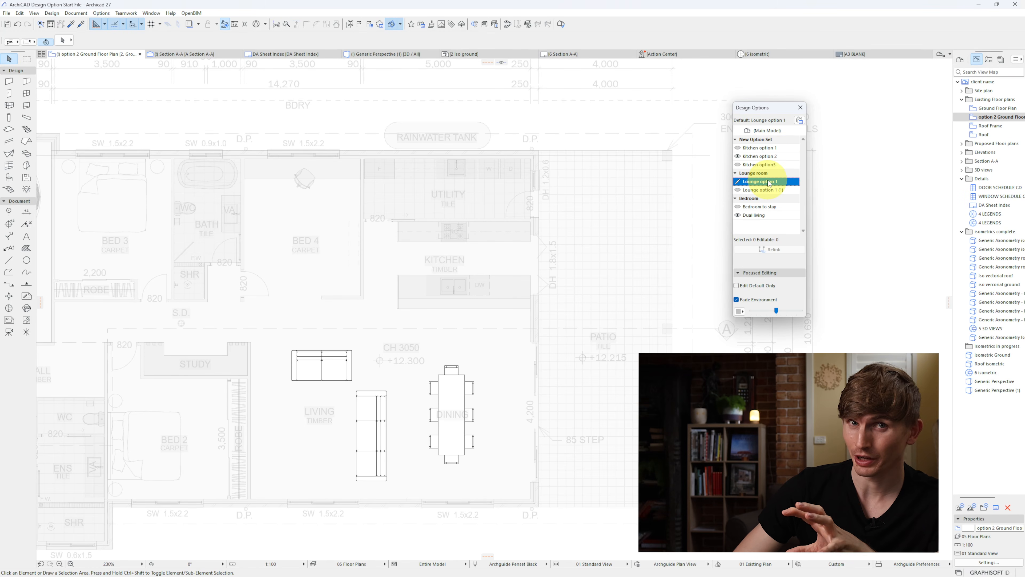
{"action": "double_click", "coordinate": [767, 215]}
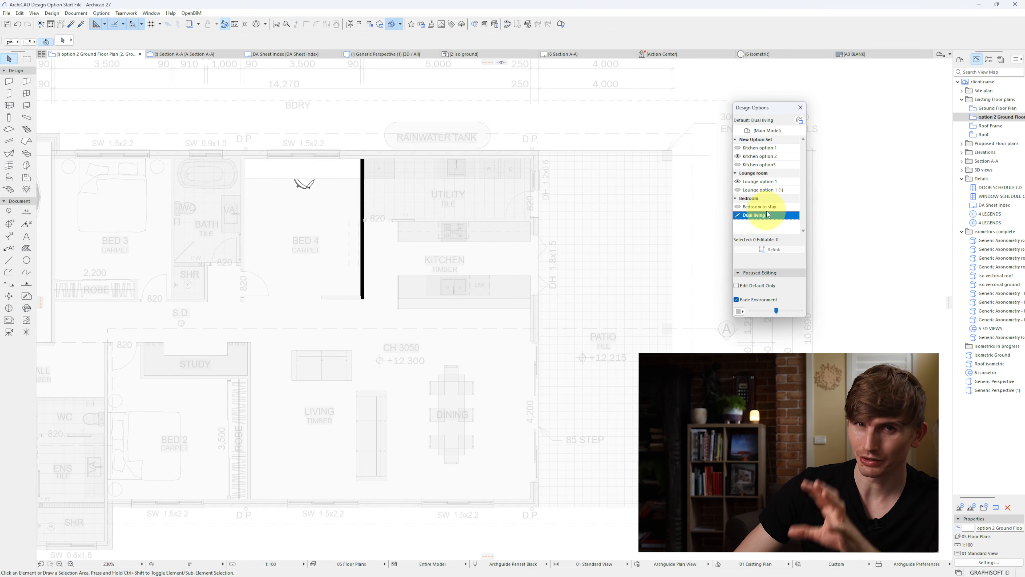
{"action": "double_click", "coordinate": [772, 208]}
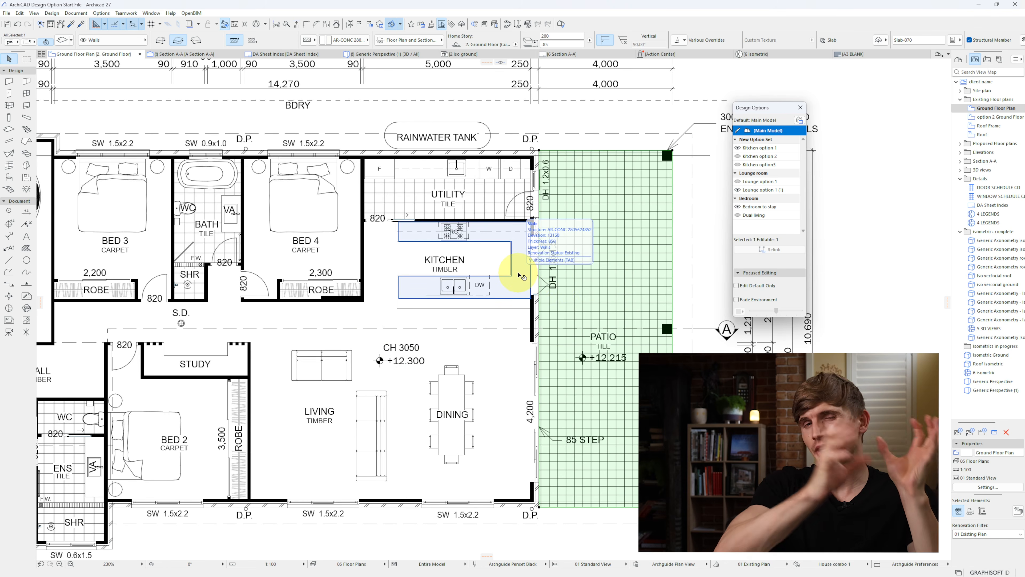
Step: Select the kitchen bench and Bed 4 furniture to check their design options, and delete the two-seat sofa in Lounge option 2
{"action": "left_click", "coordinate": [498, 283]}
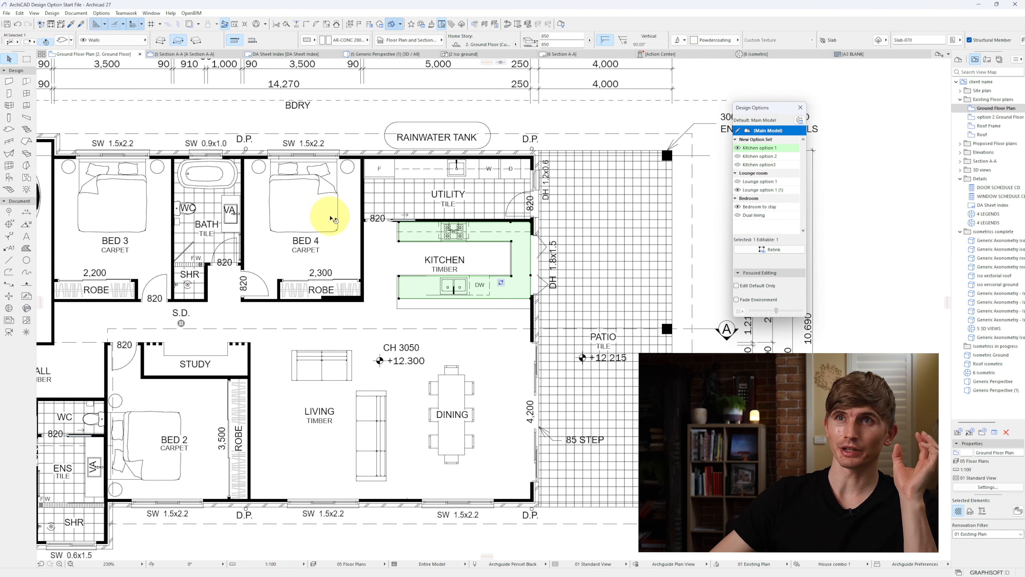
{"action": "left_click", "coordinate": [335, 194]}
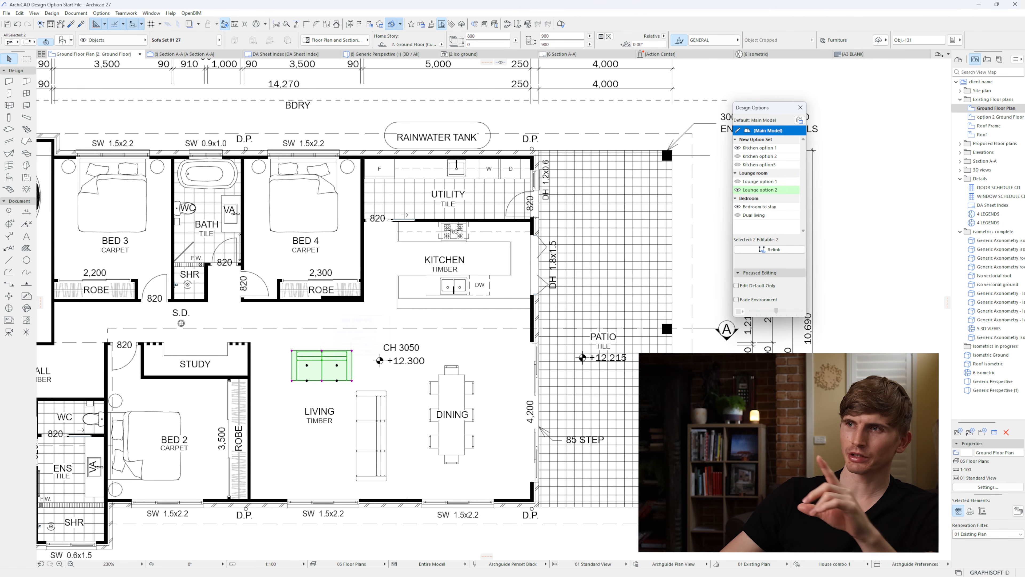
{"action": "key", "text": "Escape"}
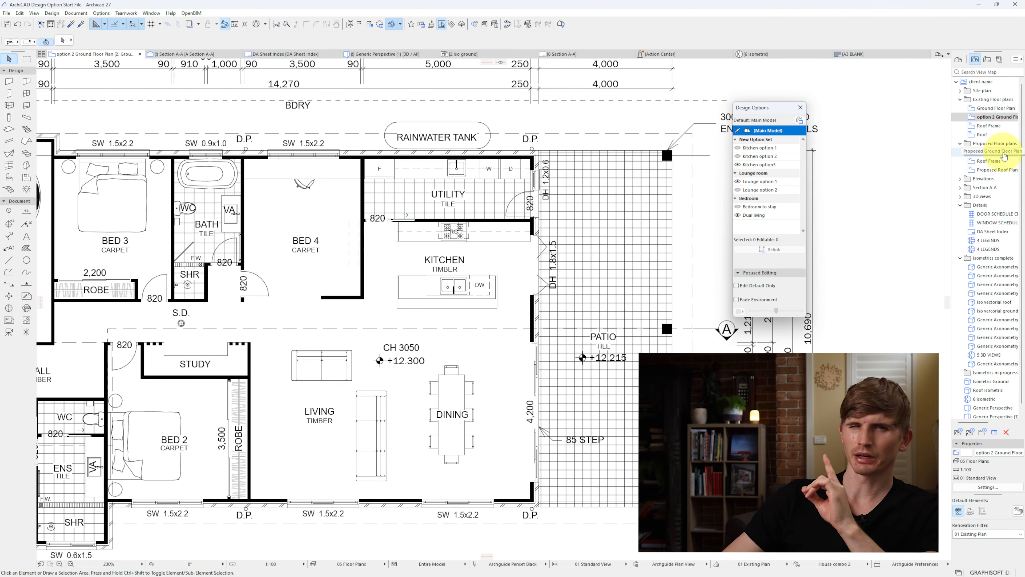
Step: Set the Proposed Ground Floor Plan view's option combination to House combo 2 and compare it with the existing Ground Floor Plan
{"action": "double_click", "coordinate": [1000, 153]}
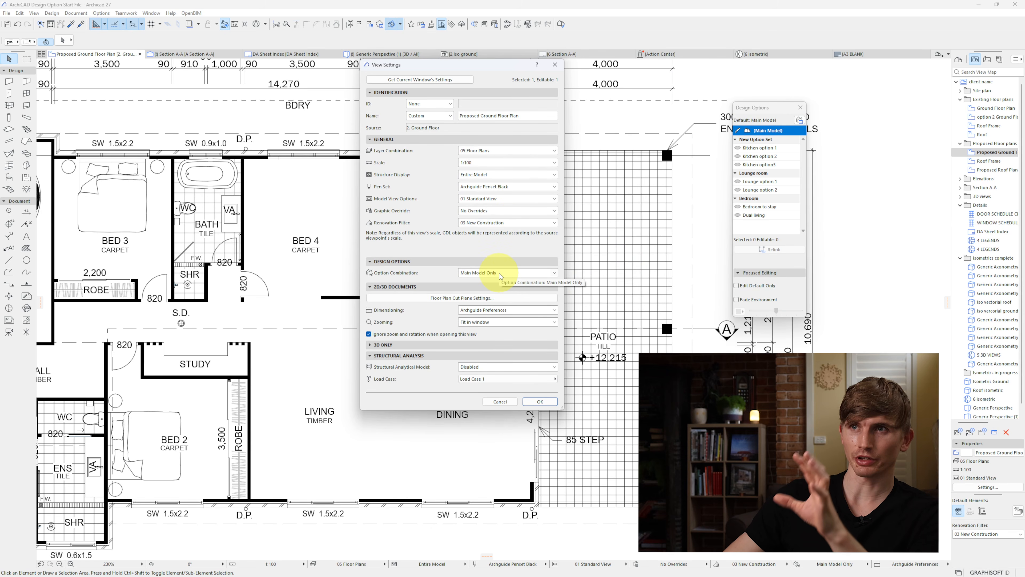
{"action": "left_click", "coordinate": [500, 276]}
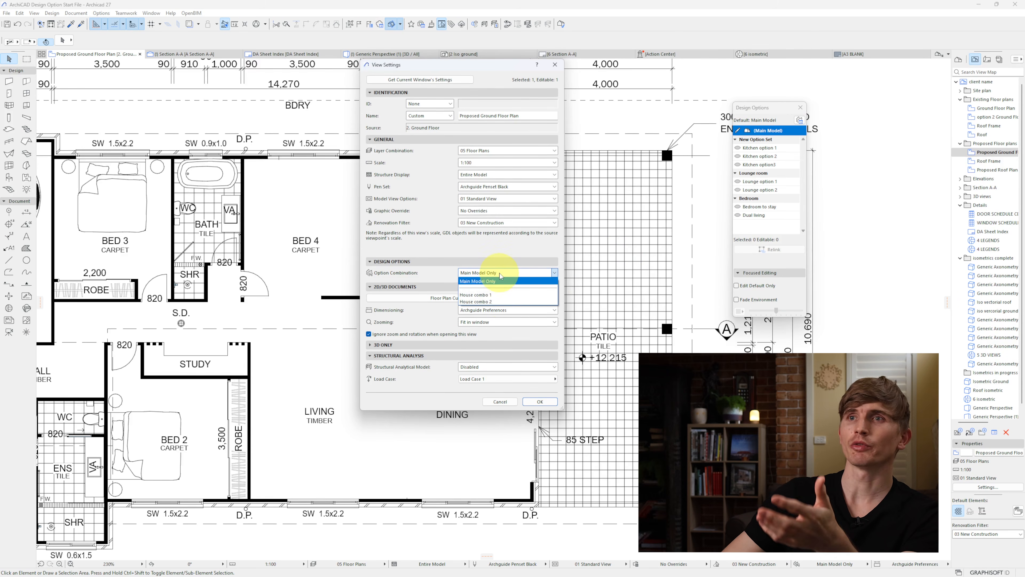
{"action": "left_click", "coordinate": [501, 302]}
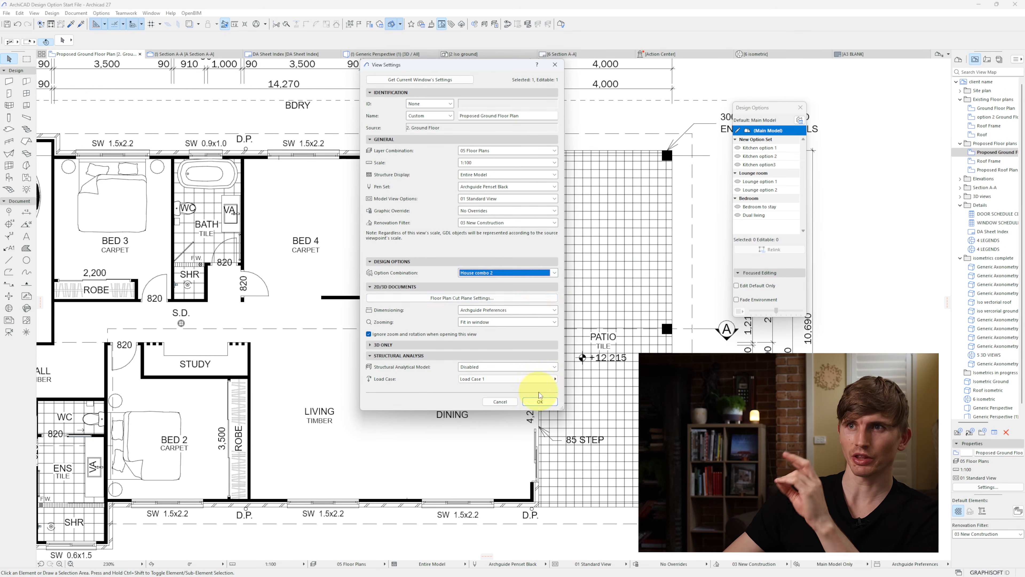
{"action": "left_click", "coordinate": [533, 402]}
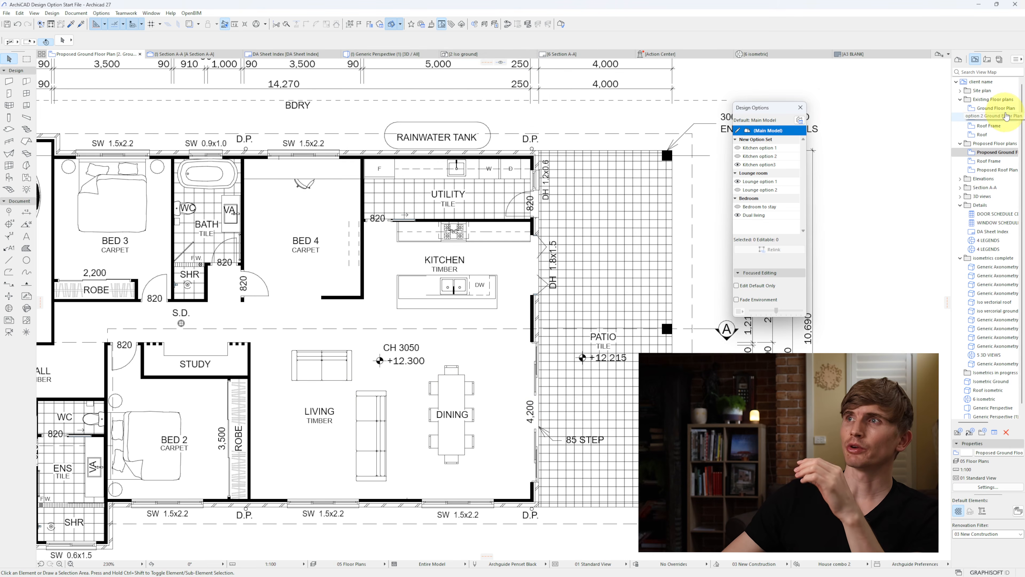
{"action": "double_click", "coordinate": [996, 108]}
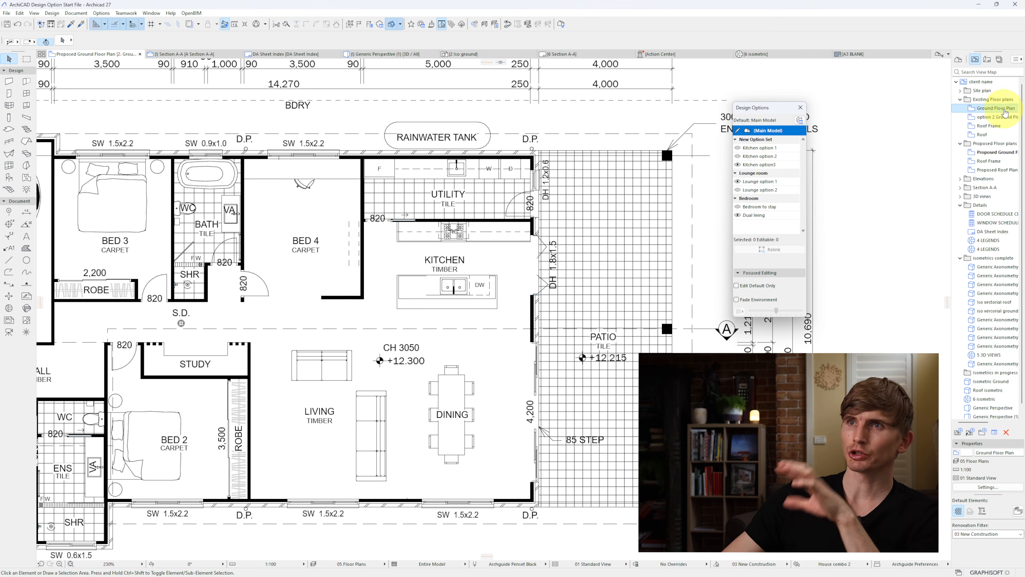
{"action": "double_click", "coordinate": [997, 152]}
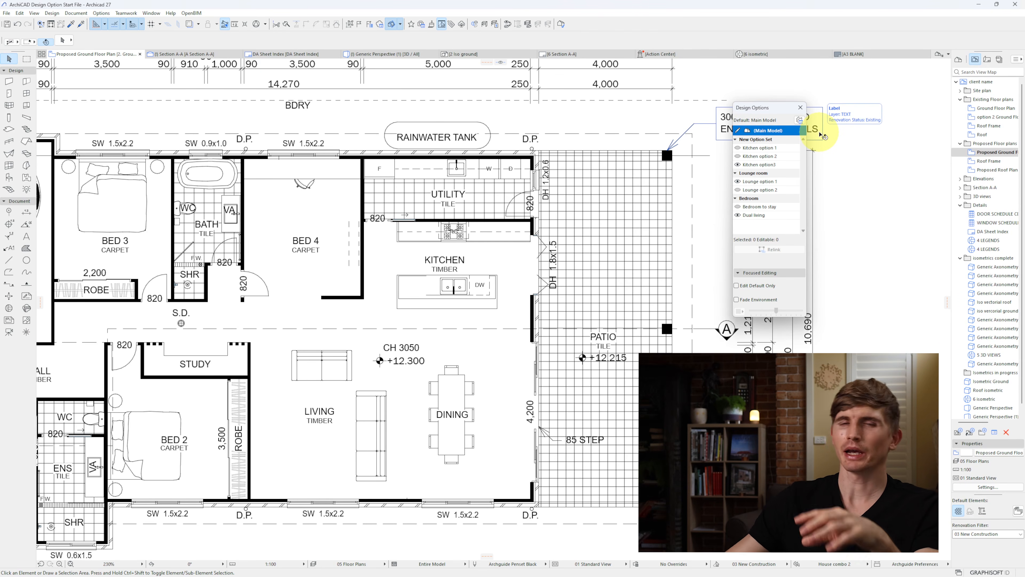
Step: Accept and merge the Bedroom to stay option into the main model using the Design Option Manager
{"action": "left_click", "coordinate": [800, 120]}
{"action": "left_click", "coordinate": [476, 228]}
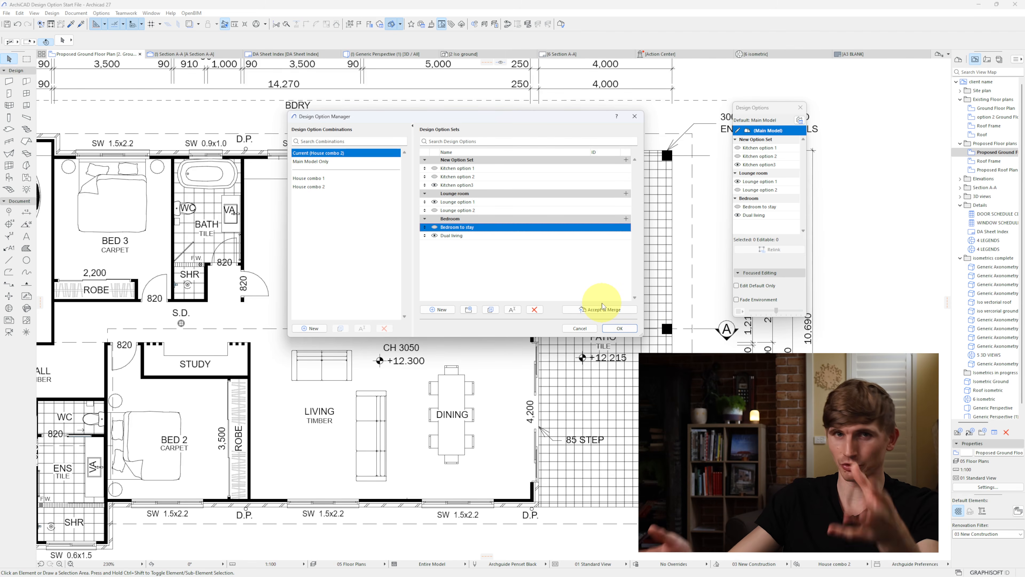
{"action": "left_click", "coordinate": [614, 309]}
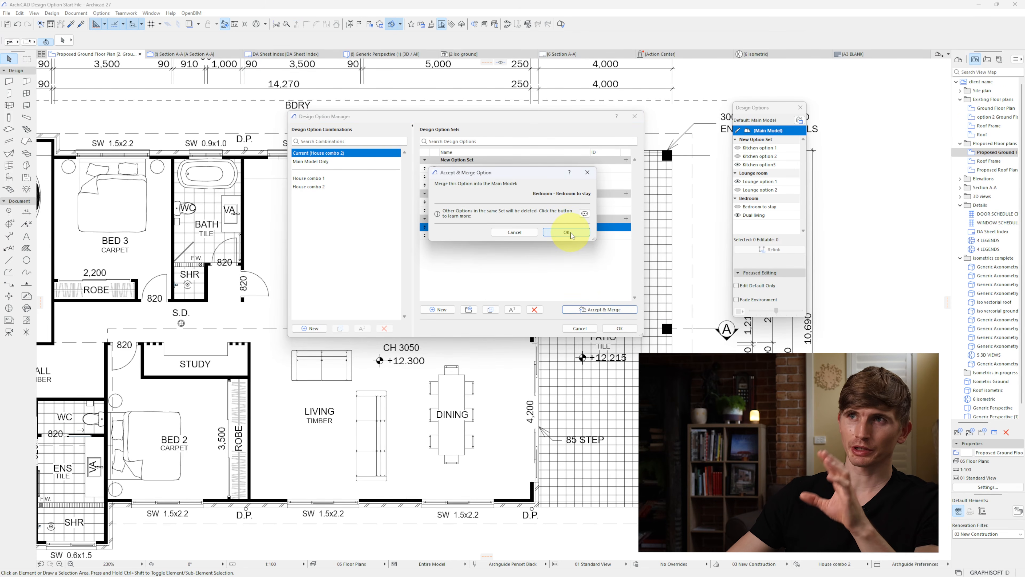
{"action": "left_click", "coordinate": [569, 232]}
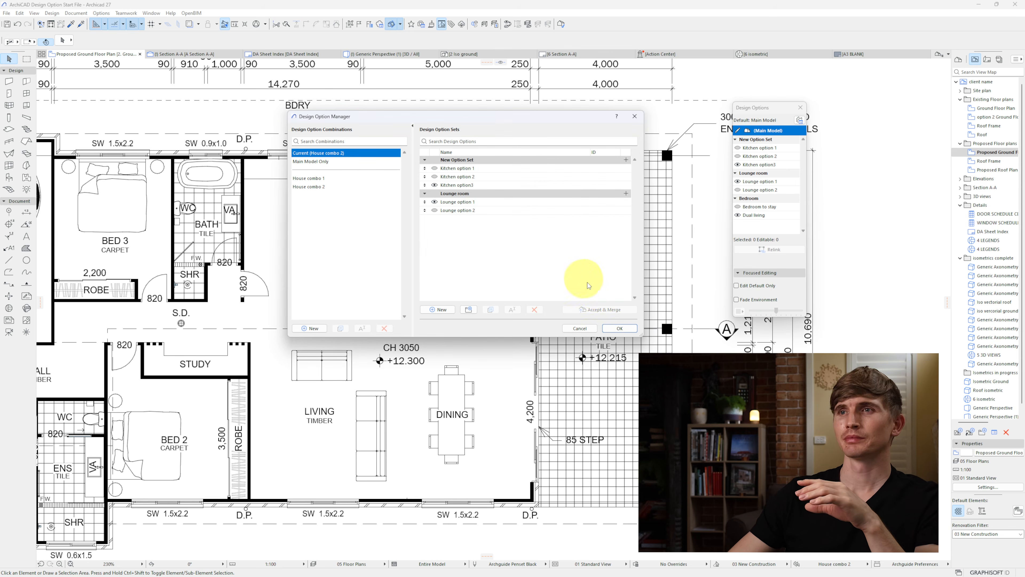
{"action": "left_click", "coordinate": [621, 329]}
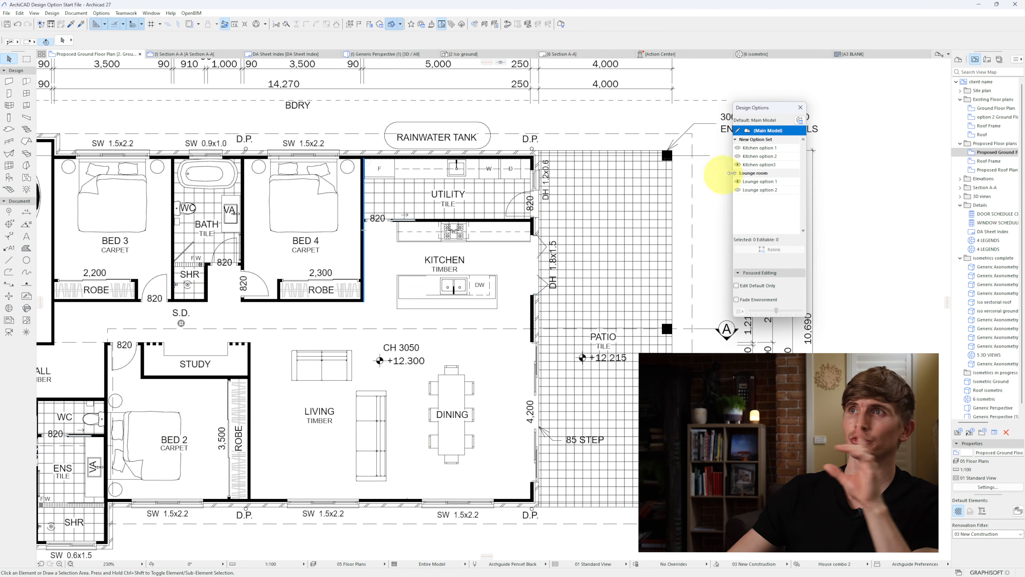
Step: Make Kitchen option 1 the default, turn on Fade Environment and set its custom fade colour to light blue, about RGB 137, 183, 239
{"action": "left_click", "coordinate": [759, 147]}
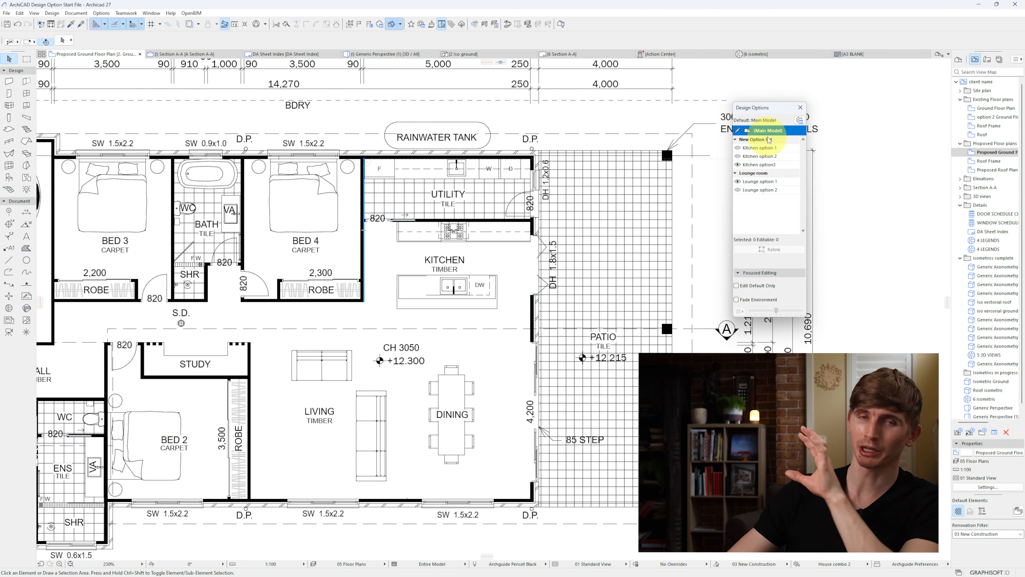
{"action": "left_click", "coordinate": [737, 300]}
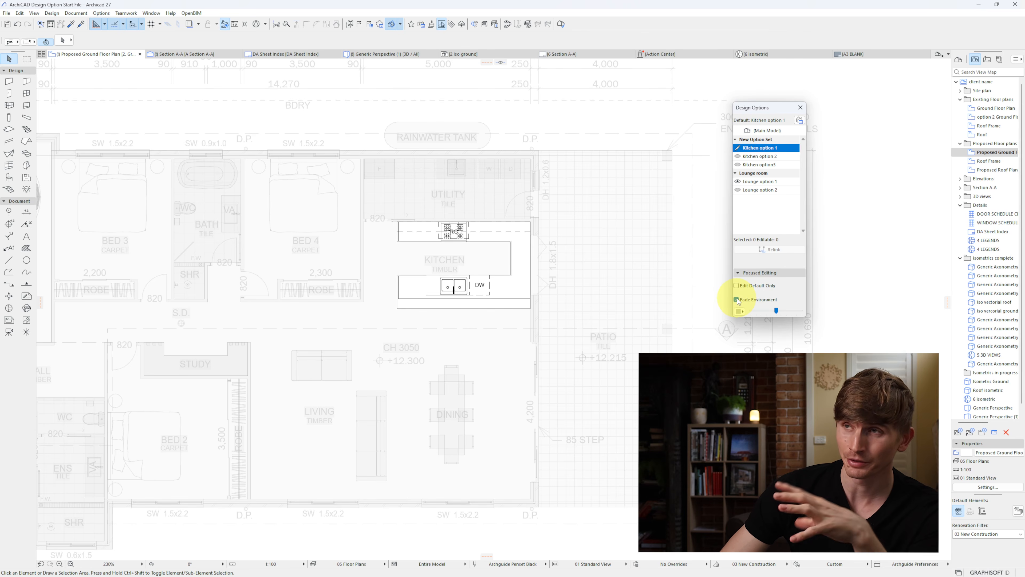
{"action": "left_click", "coordinate": [742, 312]}
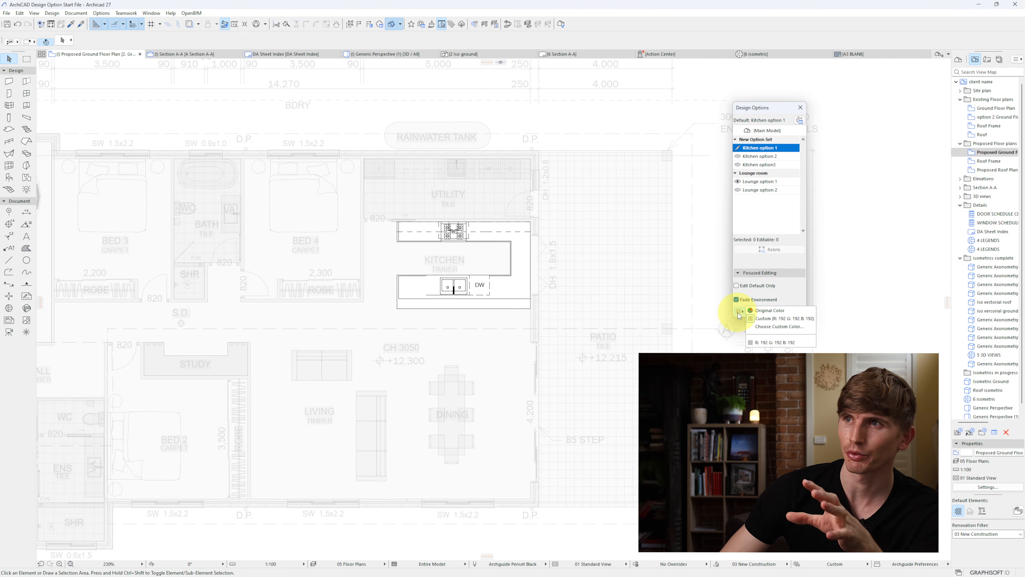
{"action": "left_click", "coordinate": [764, 326]}
{"action": "left_click", "coordinate": [557, 212]}
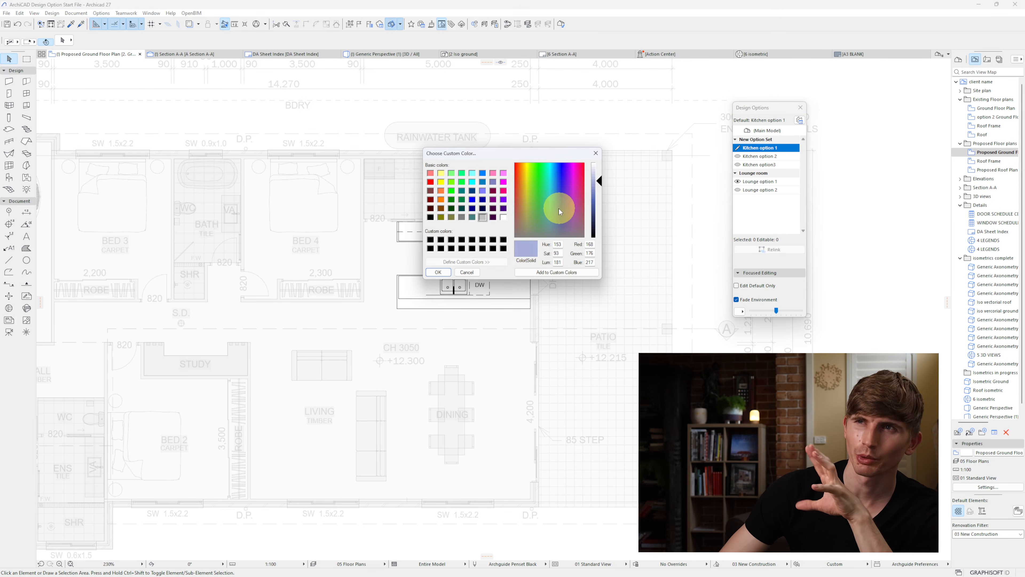
{"action": "left_click_drag", "start_coordinate": [556, 211], "coordinate": [556, 180]}
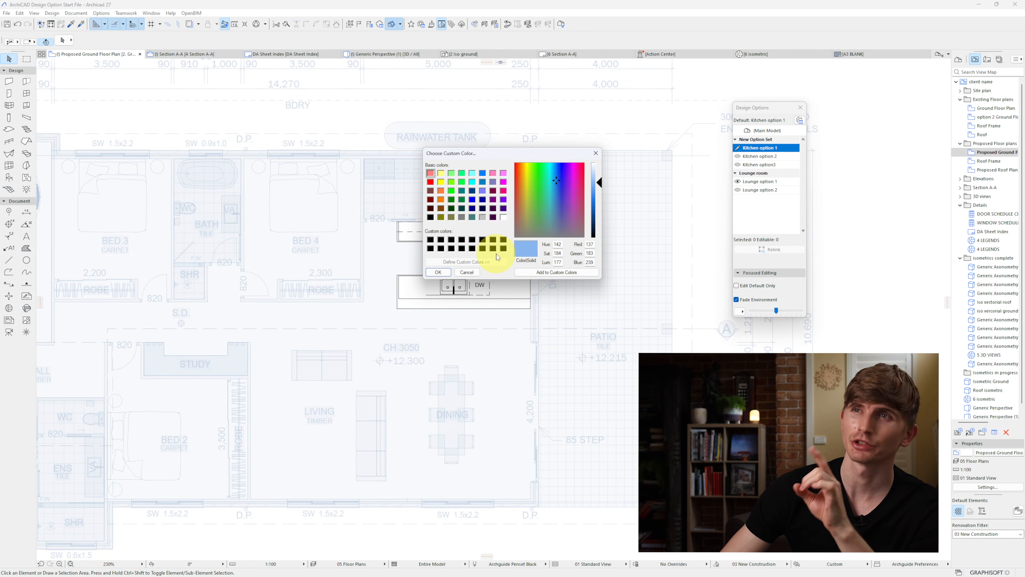
{"action": "left_click", "coordinate": [443, 272]}
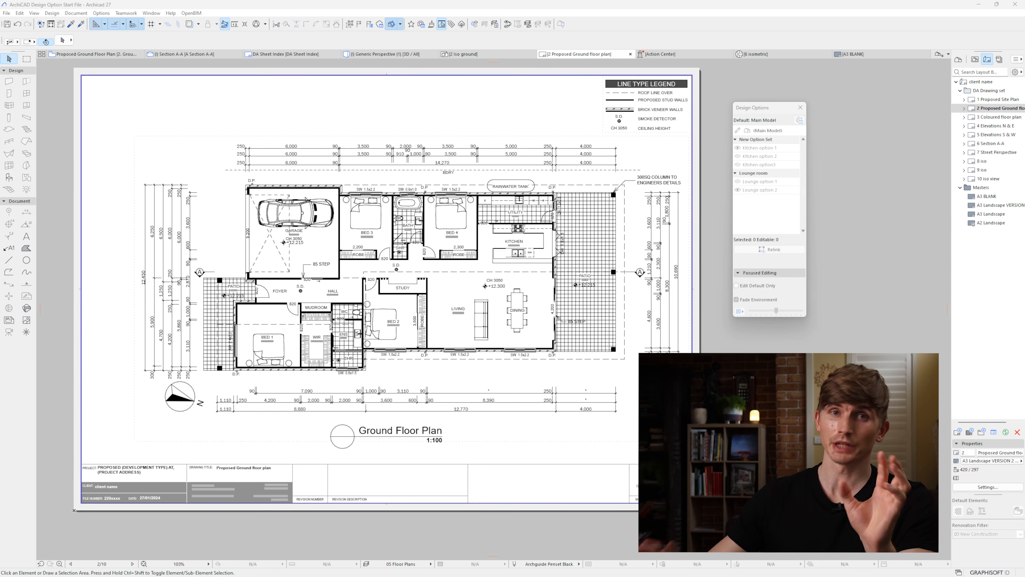